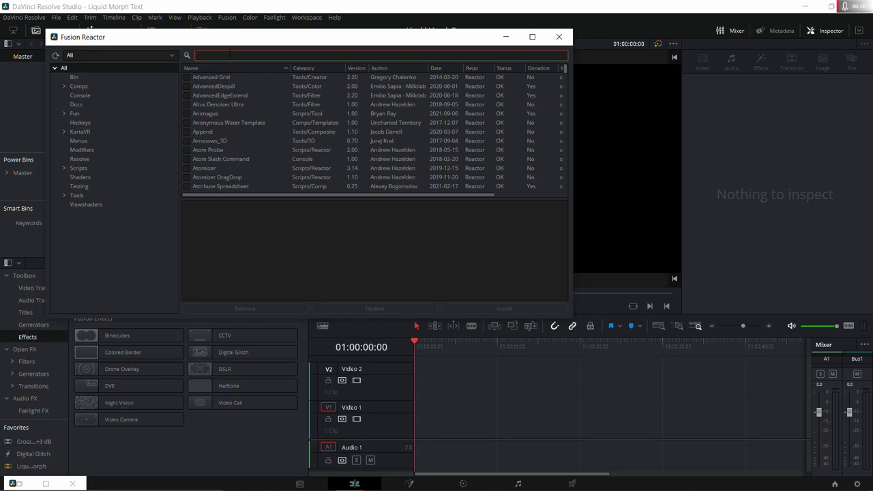
# Search Reactor for COLORAMA, confirm the Colorama package is installed, and close Reactor.
pyautogui.write('COLORAMA')
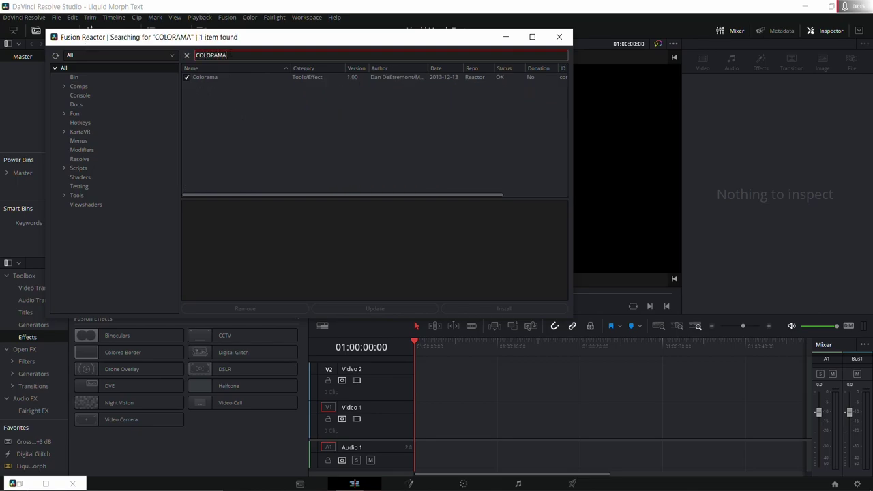
pyautogui.click(205, 77)
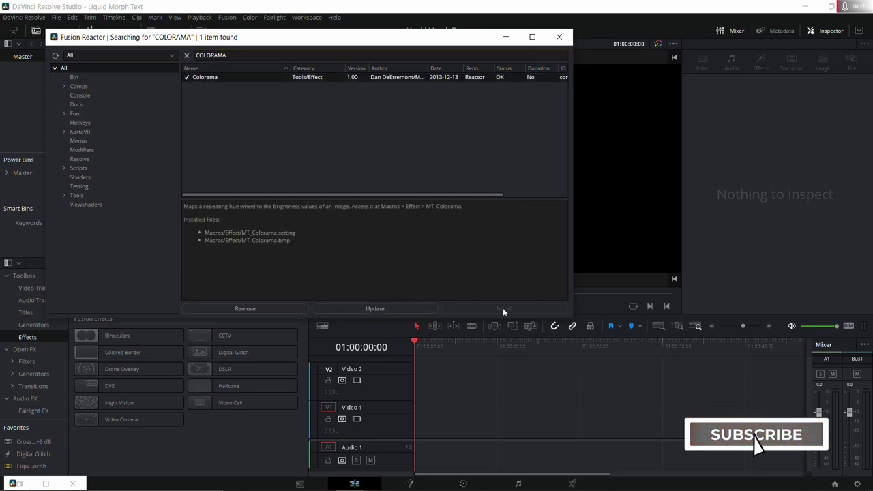
pyautogui.click(558, 37)
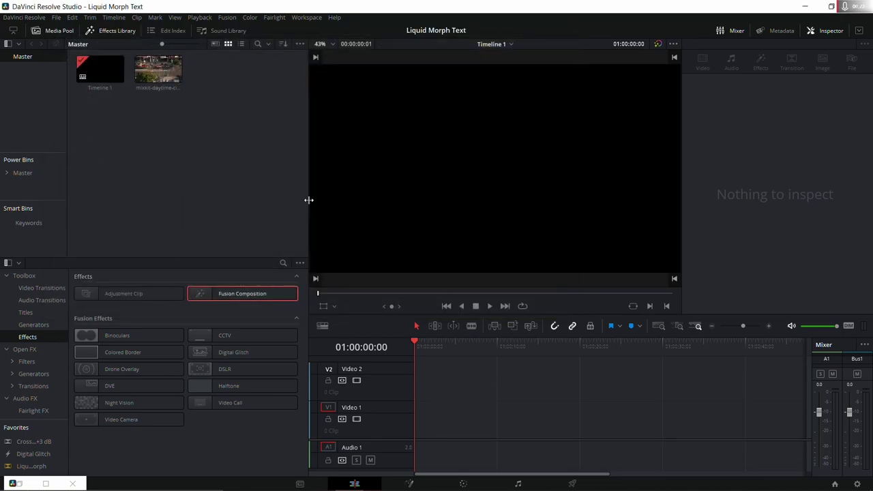
# Place the aerial city clip on Video 1 with a Fusion Composition above it on Video 2.
pyautogui.moveTo(158, 68); pyautogui.dragTo(464, 416)
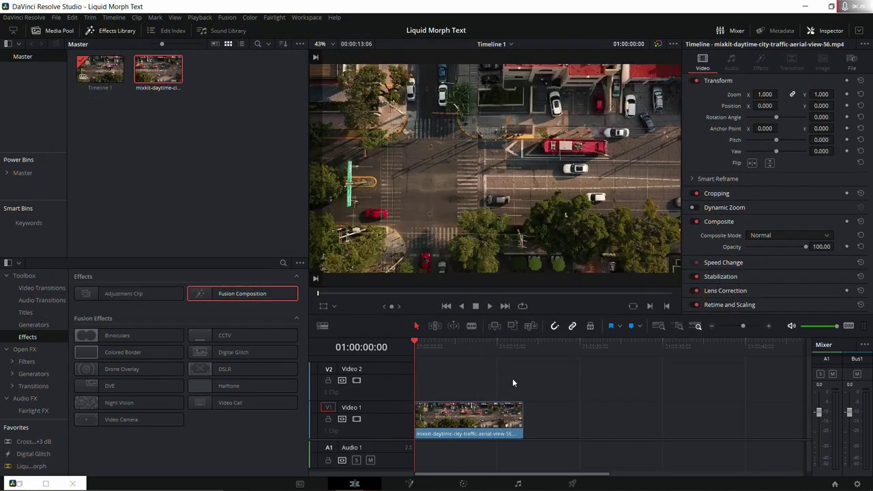
pyautogui.moveTo(242, 293); pyautogui.dragTo(417, 392)
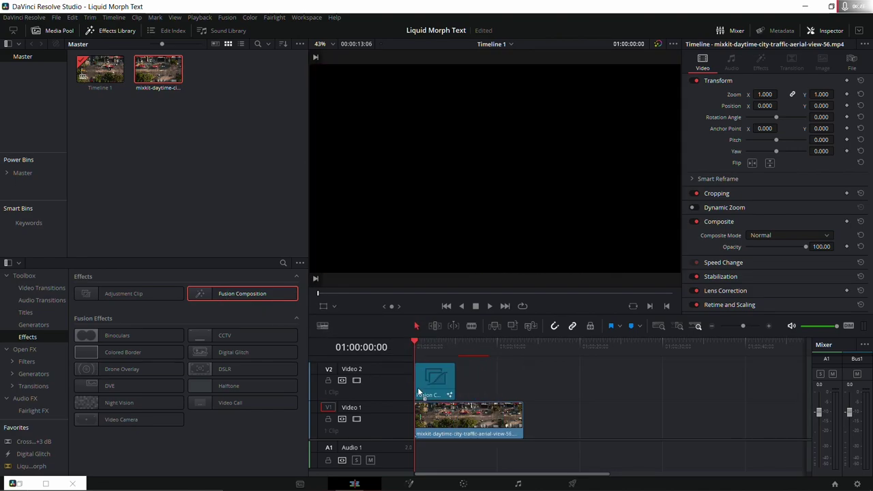
pyautogui.click(767, 328)
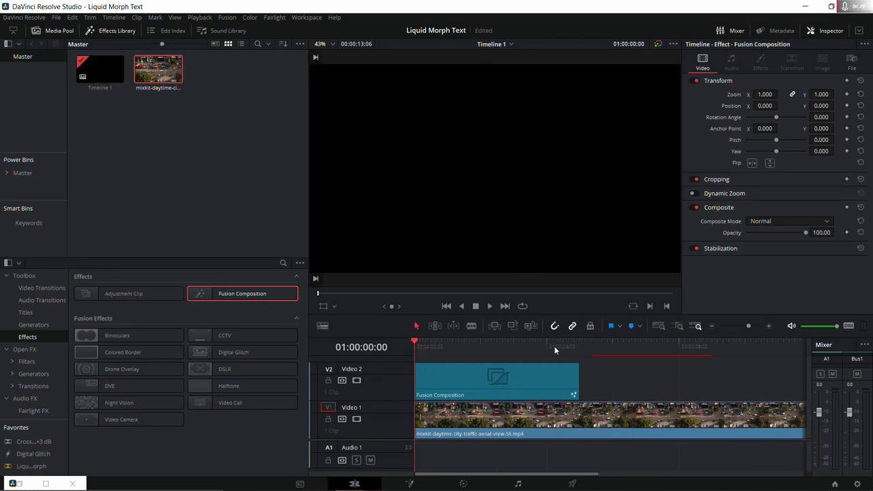
# Open the Fusion Composition clip in the Fusion page.
pyautogui.click(484, 343)
pyautogui.click(504, 377)
pyautogui.rightClick(505, 378)
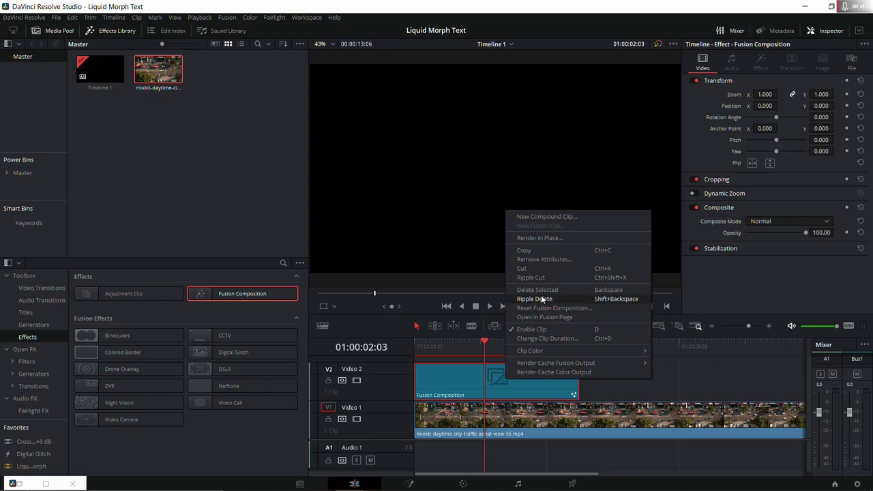
pyautogui.click(546, 317)
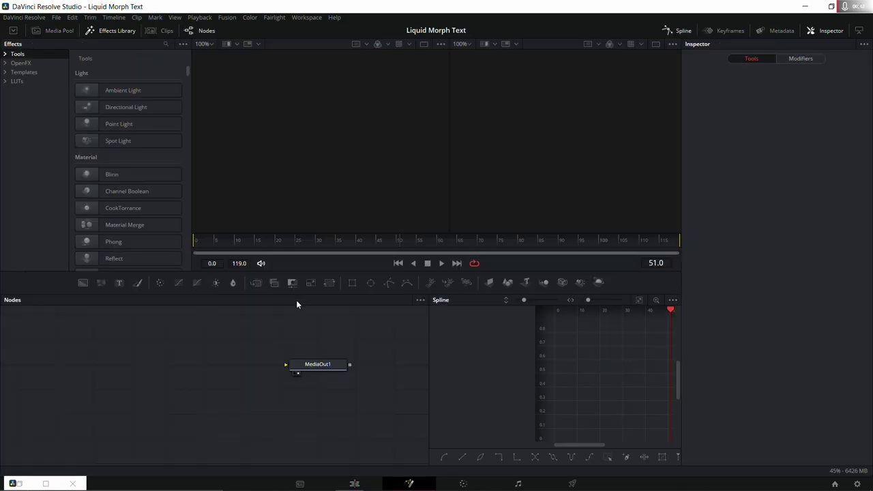
# Add a Text1 node and connect its output to MediaOut1.
pyautogui.moveTo(317, 365); pyautogui.dragTo(355, 365)
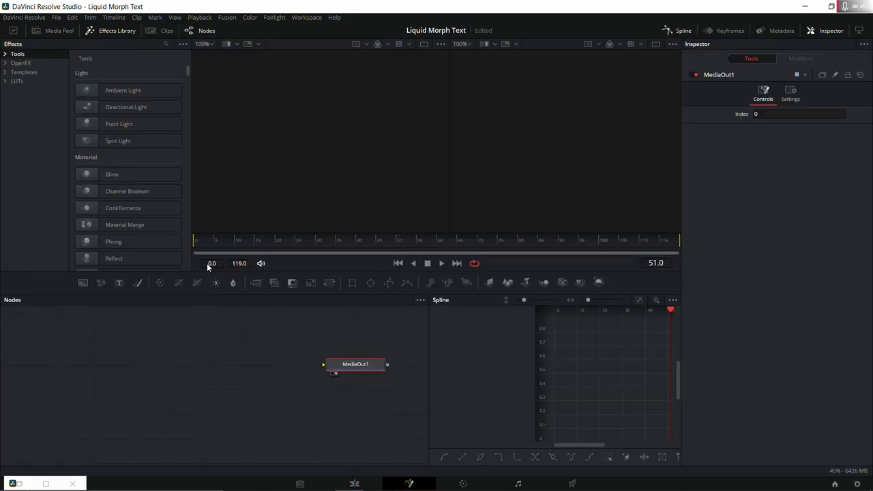
pyautogui.moveTo(118, 282); pyautogui.dragTo(67, 369)
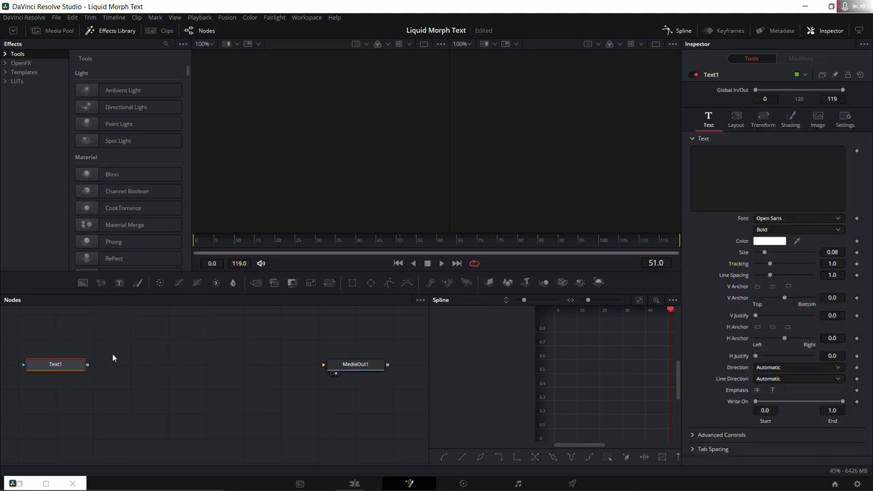
pyautogui.moveTo(87, 367); pyautogui.dragTo(325, 365)
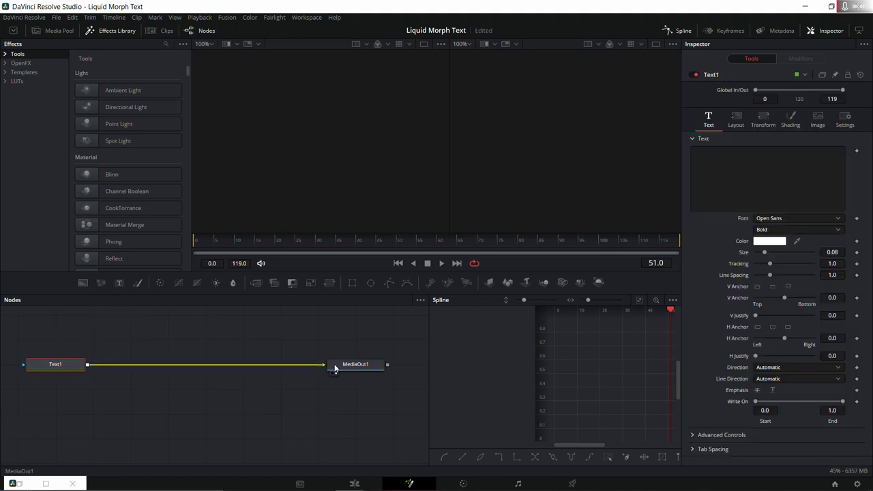
# Set the Text1 wording to 'DAVINCI RESOLVE' with size about 0.1772.
pyautogui.click(747, 165)
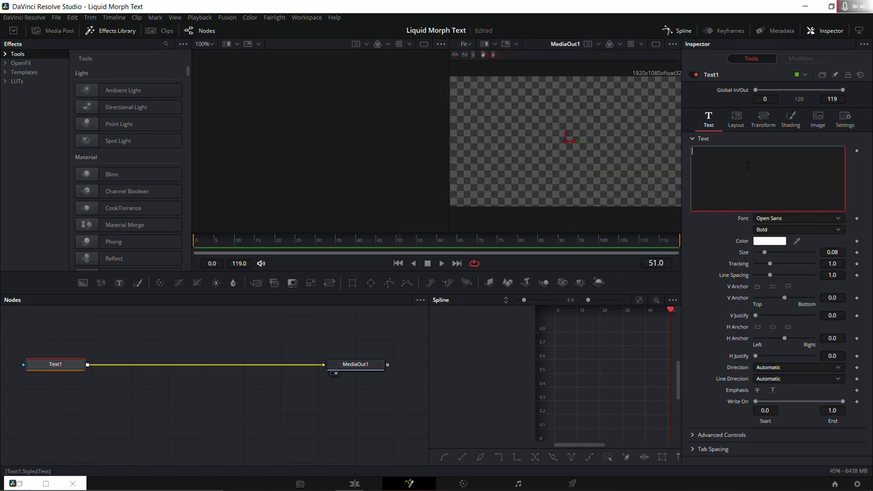
pyautogui.write('DAVINCI RESOLV')
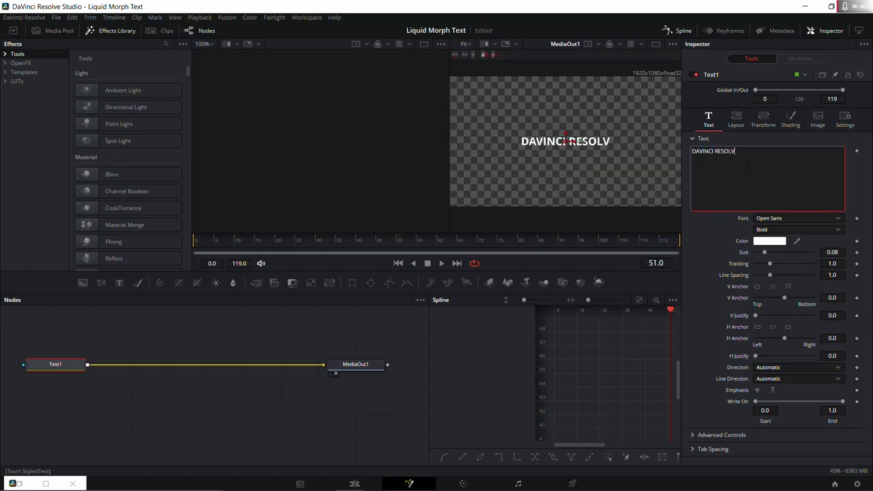
pyautogui.write('E')
pyautogui.moveTo(764, 252); pyautogui.dragTo(778, 257)
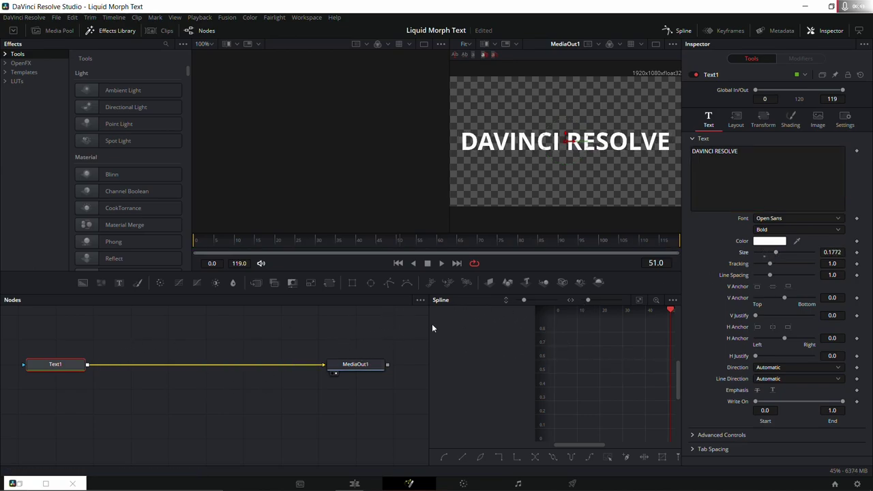
# Widen the node editor and reselect the Text1 node.
pyautogui.moveTo(430, 328); pyautogui.dragTo(484, 330)
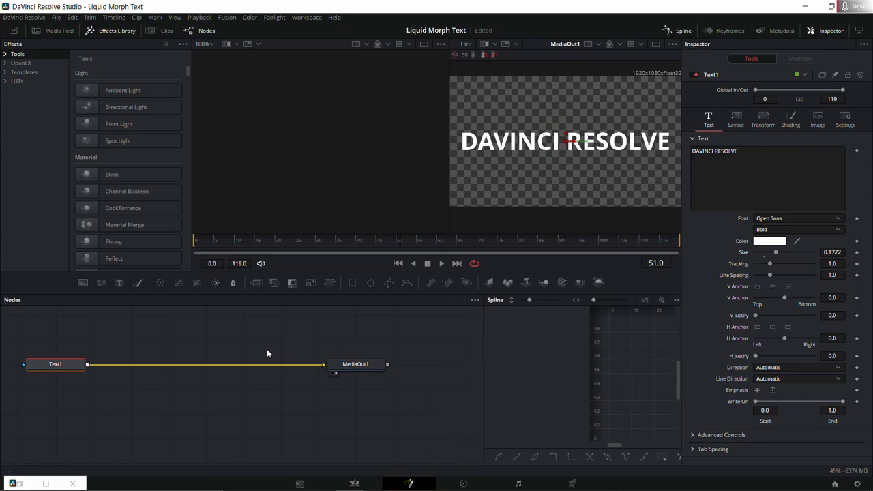
pyautogui.moveTo(186, 340); pyautogui.dragTo(185, 373)
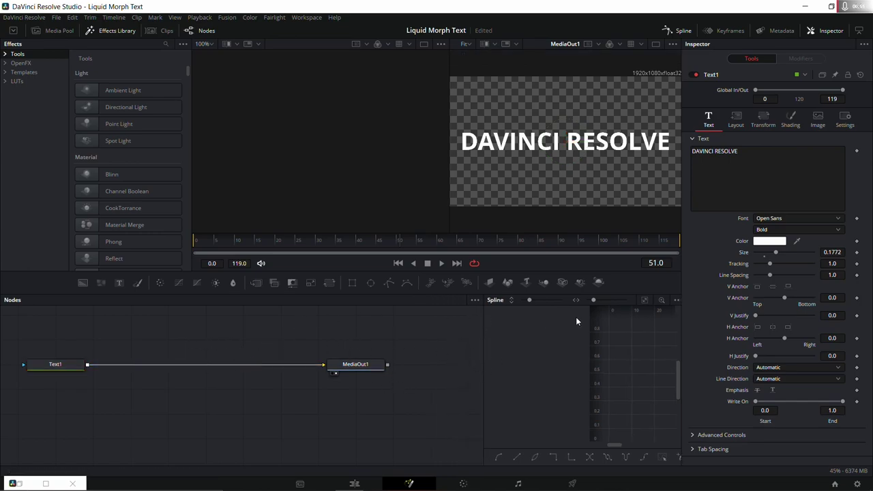
pyautogui.click(475, 300)
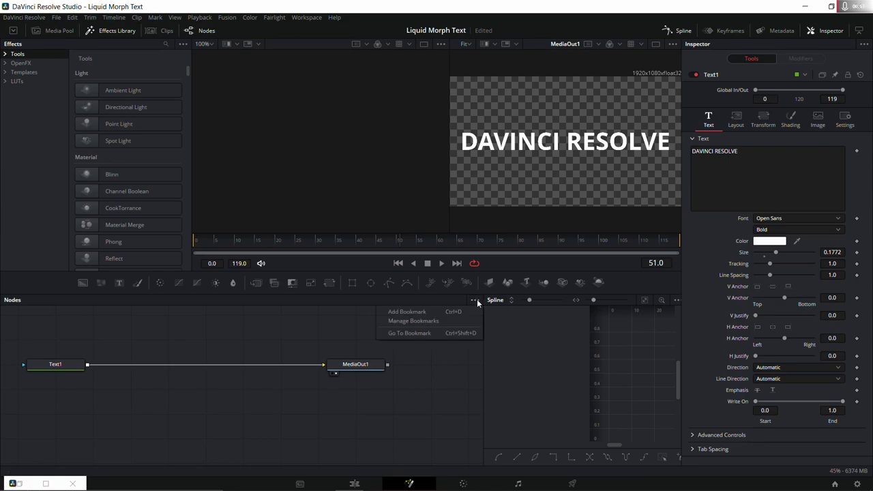
pyautogui.click(82, 362)
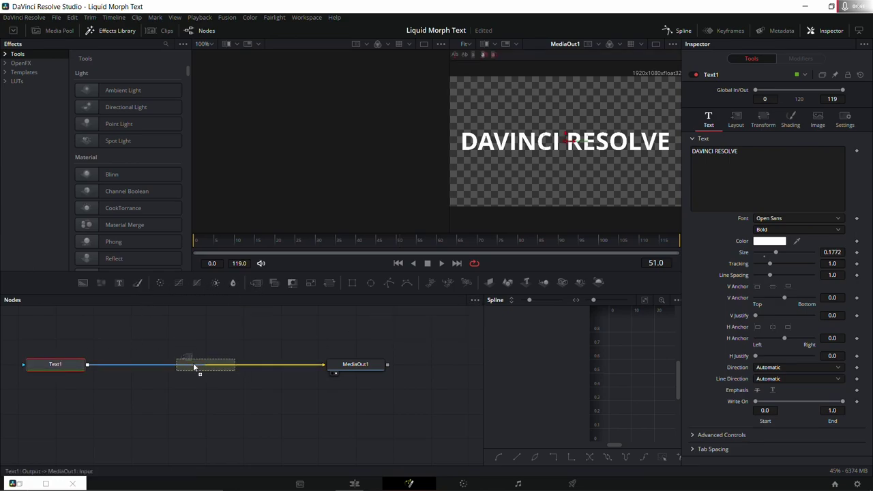
# Insert Merge1 between Text1 and MediaOut1, feed FastNoise1 into it, and set the operator to Atop.
pyautogui.moveTo(198, 362); pyautogui.dragTo(193, 363)
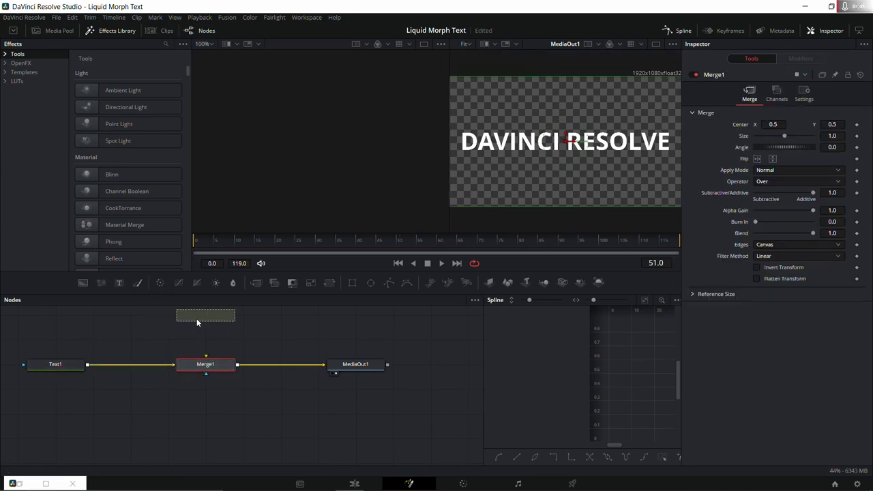
pyautogui.moveTo(105, 282)
pyautogui.mouseDown()
pyautogui.moveTo(204, 320)
pyautogui.moveTo(55, 325)
pyautogui.moveTo(206, 365)
pyautogui.mouseUp()
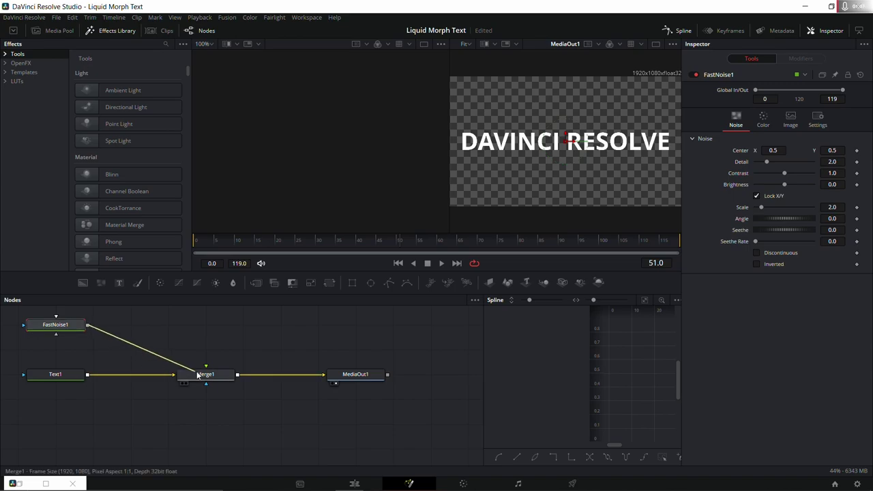
pyautogui.click(204, 374)
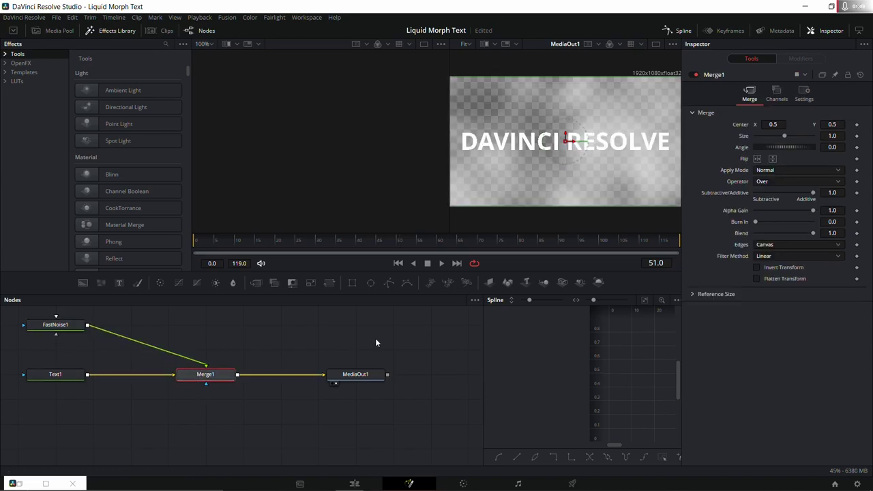
pyautogui.click(777, 181)
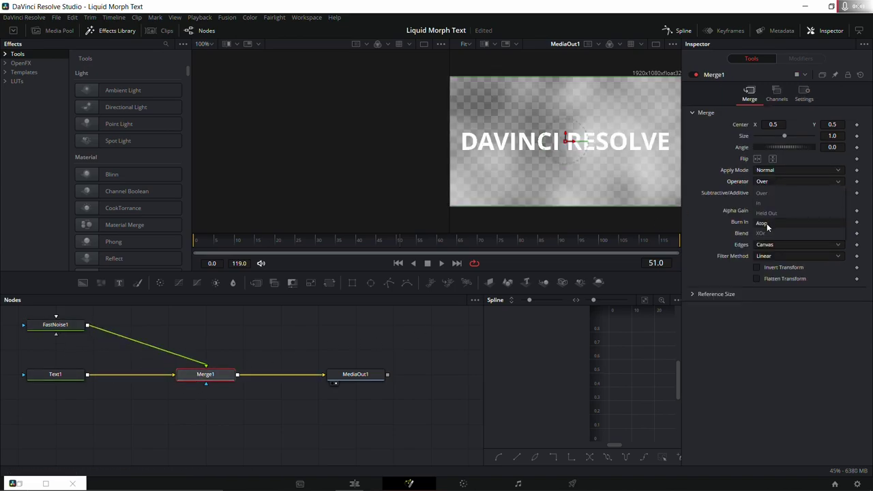
pyautogui.click(761, 223)
pyautogui.click(55, 324)
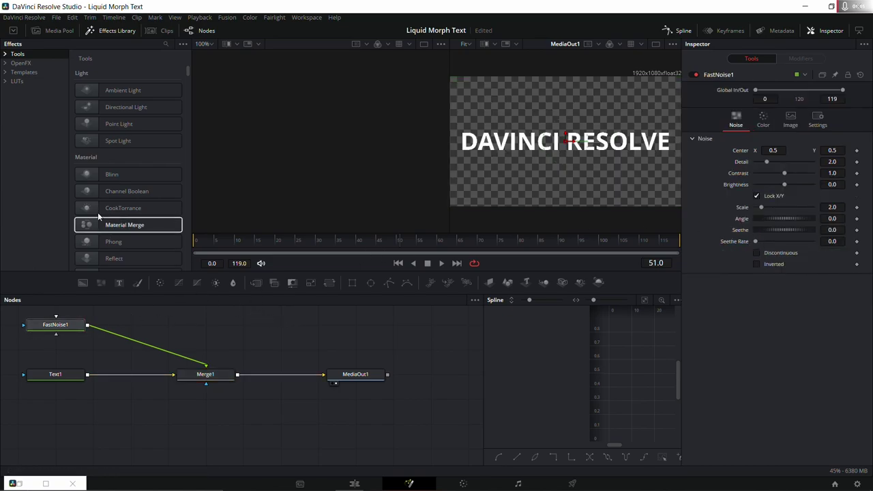
pyautogui.click(33, 72)
# Search the effects for 'POS' and add a Posterize node to the node graph.
pyautogui.click(117, 30)
pyautogui.click(116, 32)
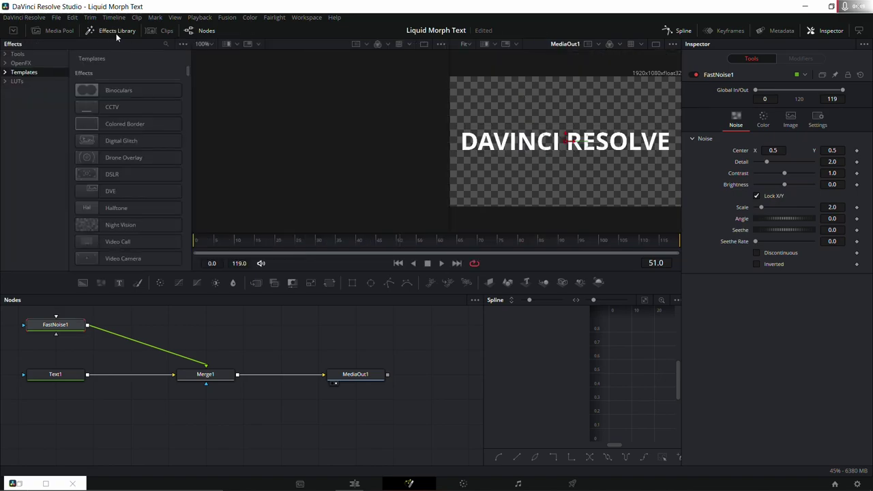
pyautogui.click(166, 44)
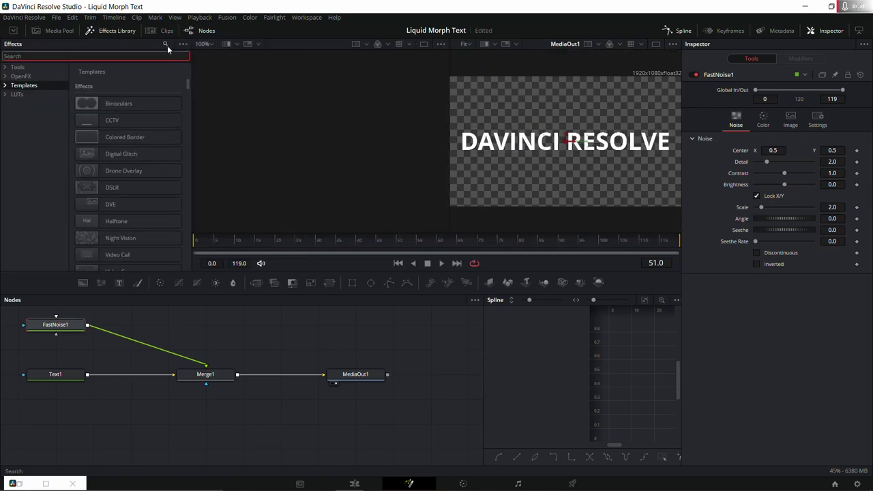
pyautogui.write('POS')
pyautogui.moveTo(114, 105); pyautogui.dragTo(122, 335)
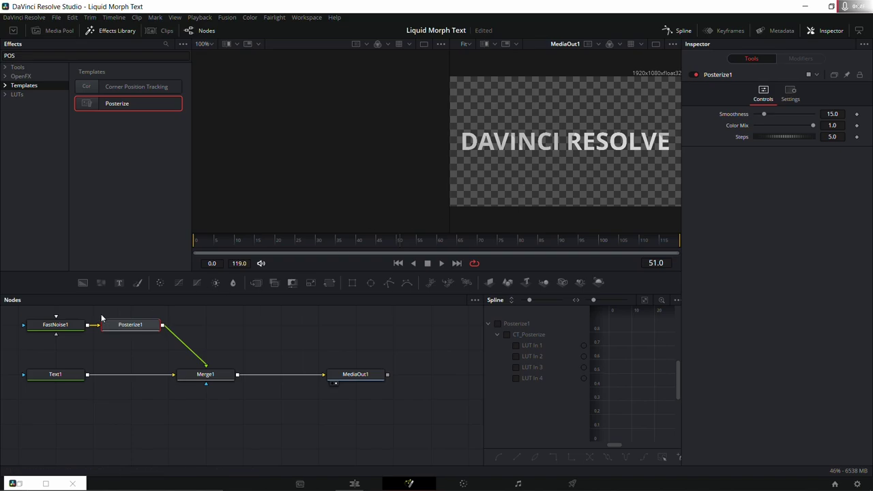
# View FastNoise1 and set its Detail to 6.93 and Scale to about 10.24.
pyautogui.click(61, 324)
pyautogui.press('1')
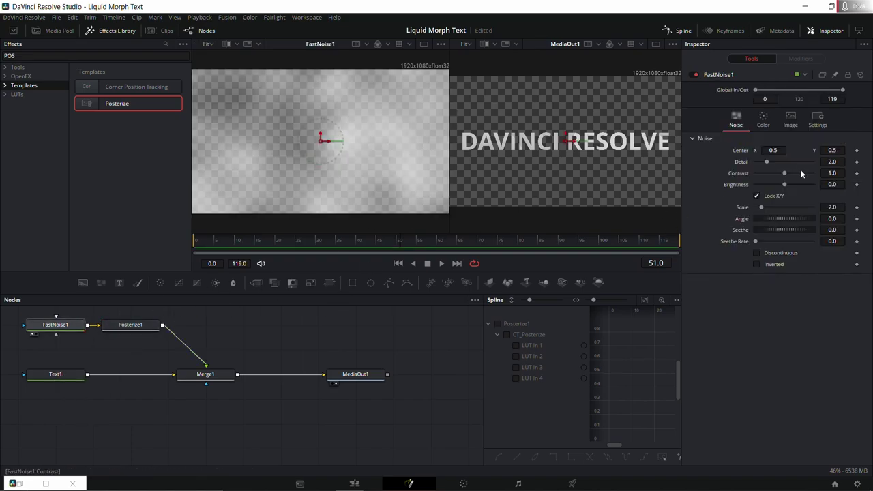
pyautogui.moveTo(768, 162); pyautogui.dragTo(819, 171)
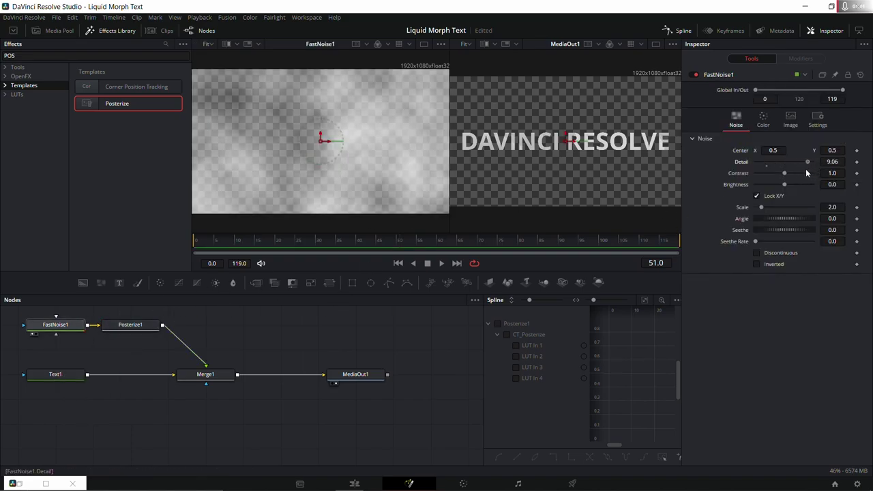
pyautogui.moveTo(770, 205); pyautogui.dragTo(788, 213)
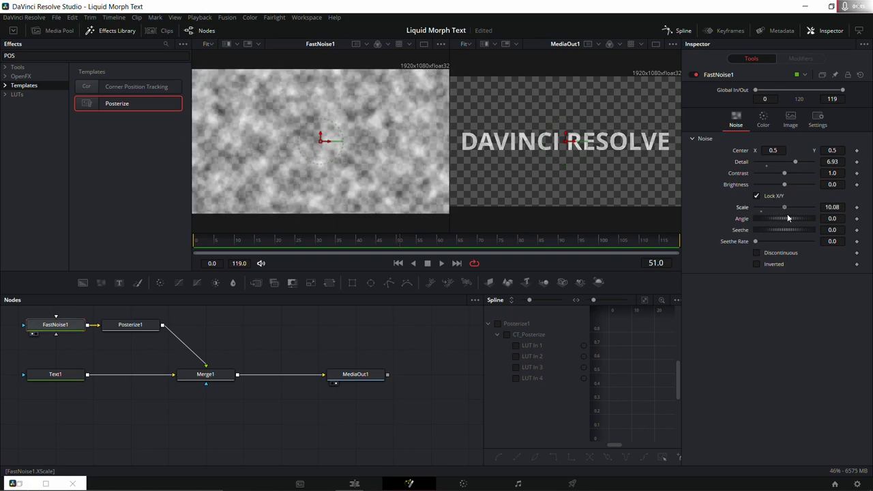
# Move FastNoise1 and Posterize1 further left and select Posterize1.
pyautogui.click(133, 325)
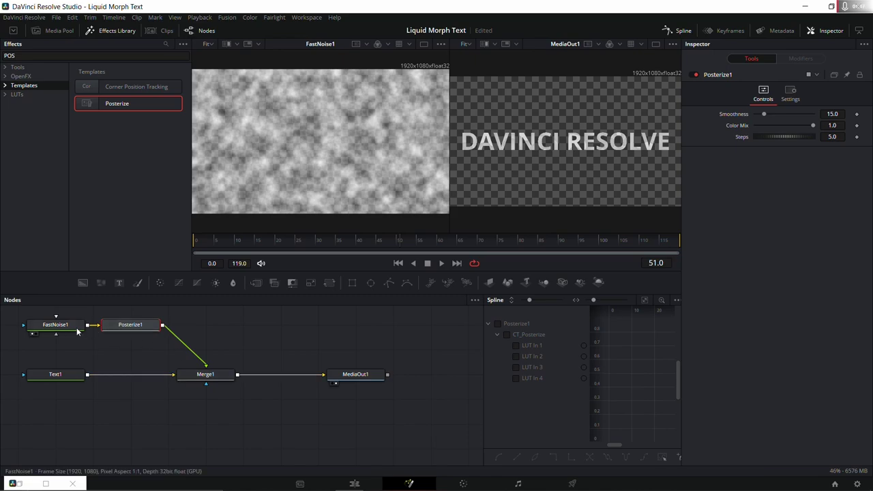
pyautogui.keyDown('ctrl'); pyautogui.click(55, 324); pyautogui.keyUp('ctrl')
pyautogui.moveTo(145, 331); pyautogui.dragTo(51, 327)
pyautogui.click(51, 327)
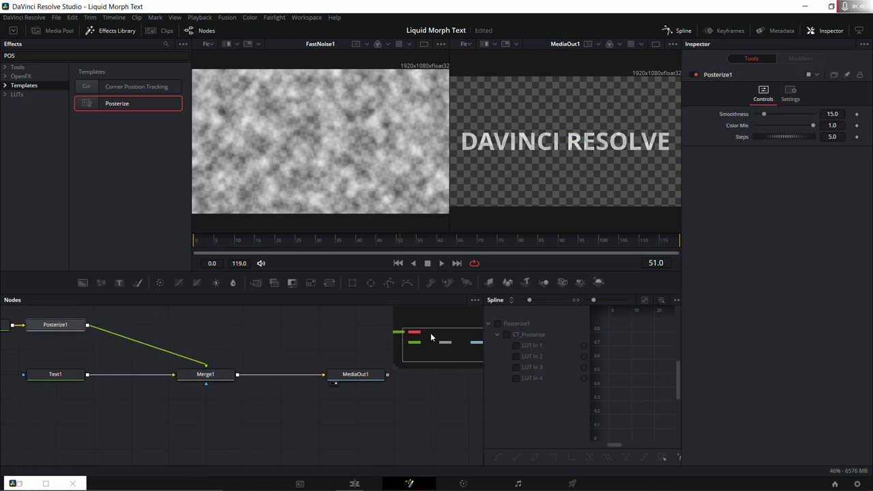
# Add a Blur1 node after Posterize1 with Blur Size 11.0 and view its output.
pyautogui.moveTo(430, 333); pyautogui.dragTo(420, 323)
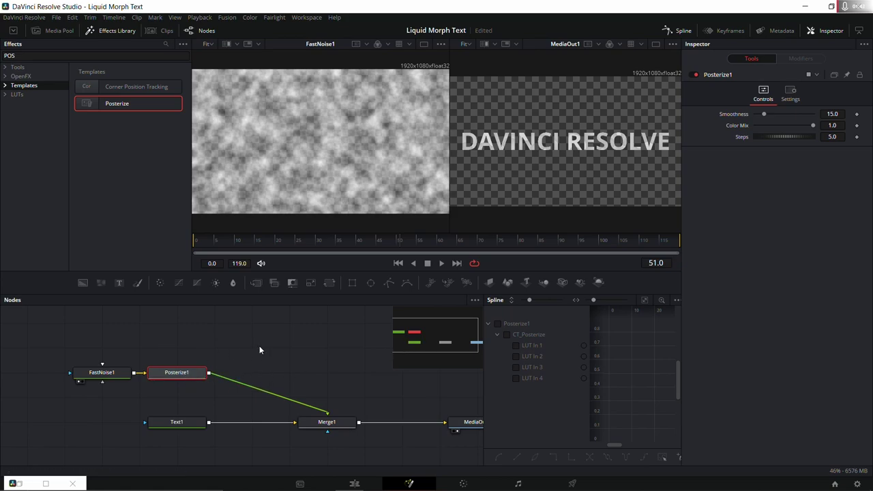
pyautogui.hotkey('shift', 'space')
pyautogui.write('POST')
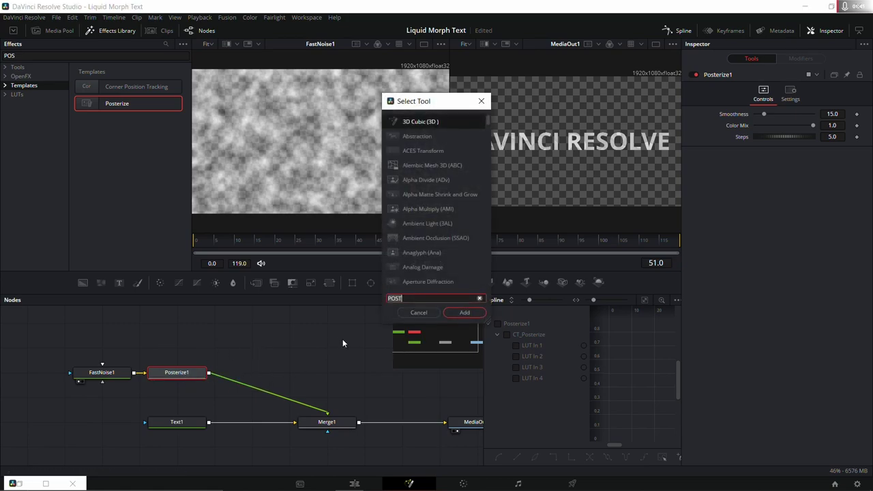
pyautogui.write('B')
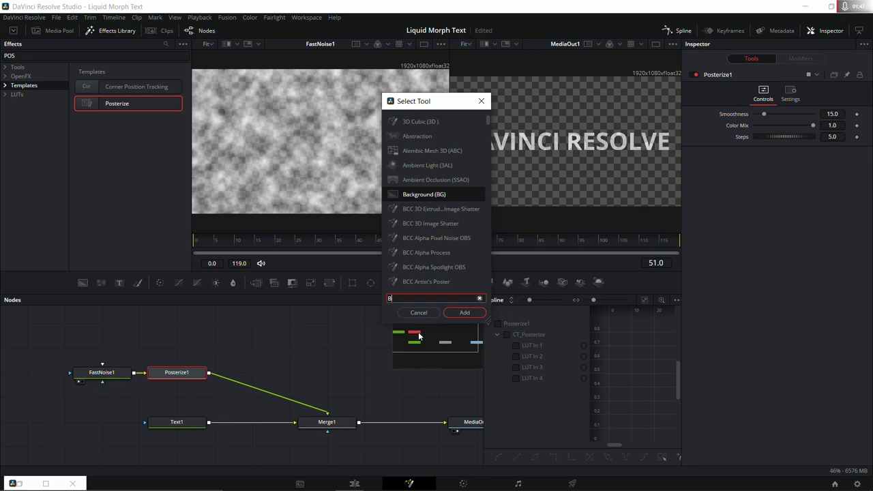
pyautogui.write('LUR')
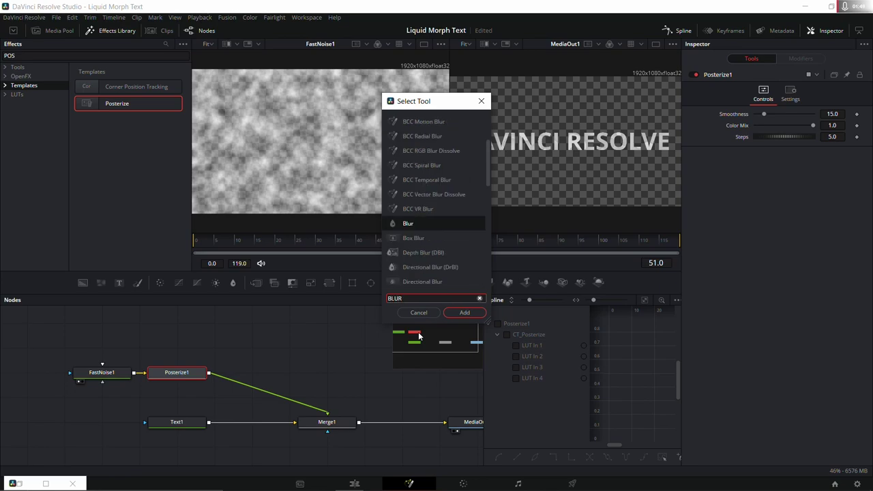
pyautogui.press('Return')
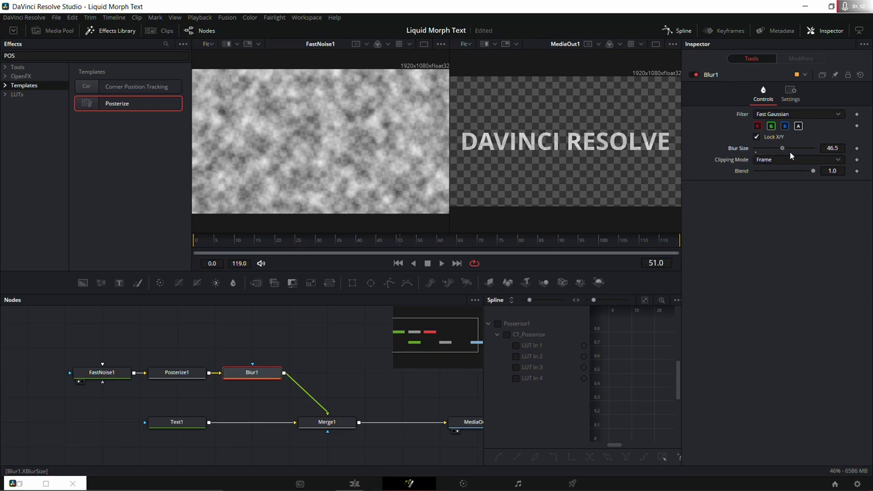
pyautogui.moveTo(769, 150)
pyautogui.mouseDown()
pyautogui.moveTo(749, 150)
pyautogui.moveTo(762, 152)
pyautogui.mouseUp()
pyautogui.press('1')
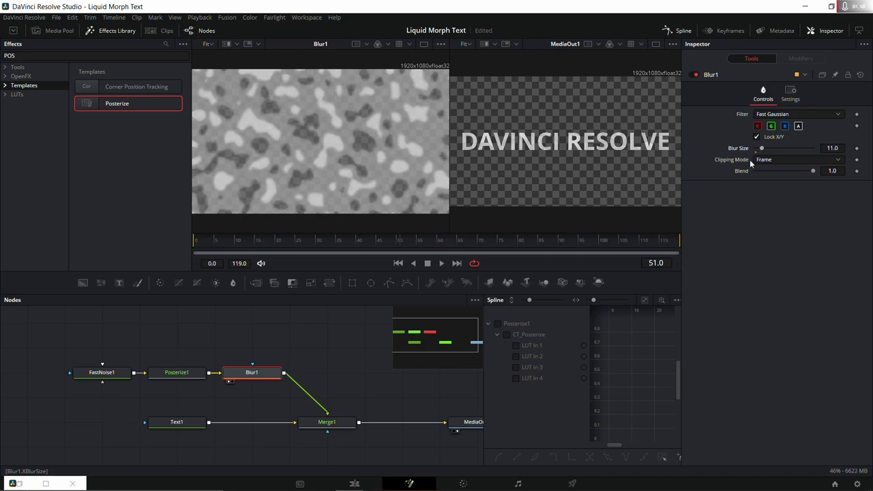
# Raise FastNoise1's Color 1 alpha to 0.157 on the Color settings.
pyautogui.click(167, 374)
pyautogui.click(127, 372)
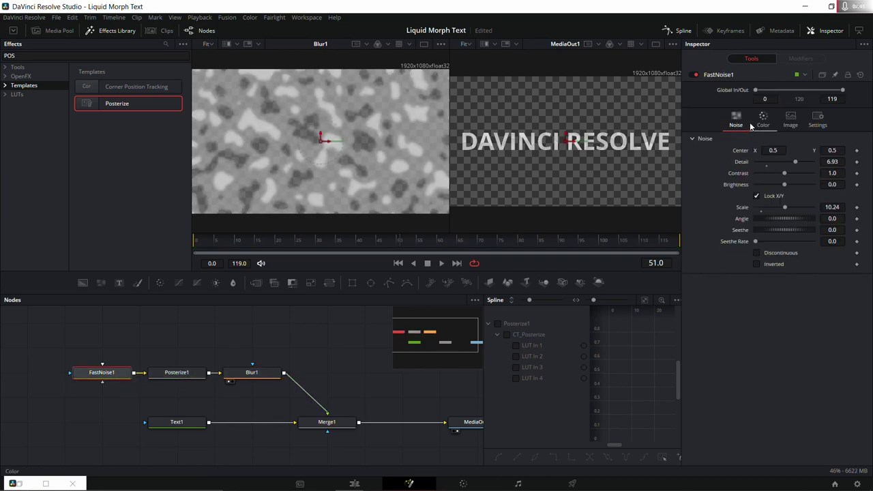
pyautogui.click(763, 120)
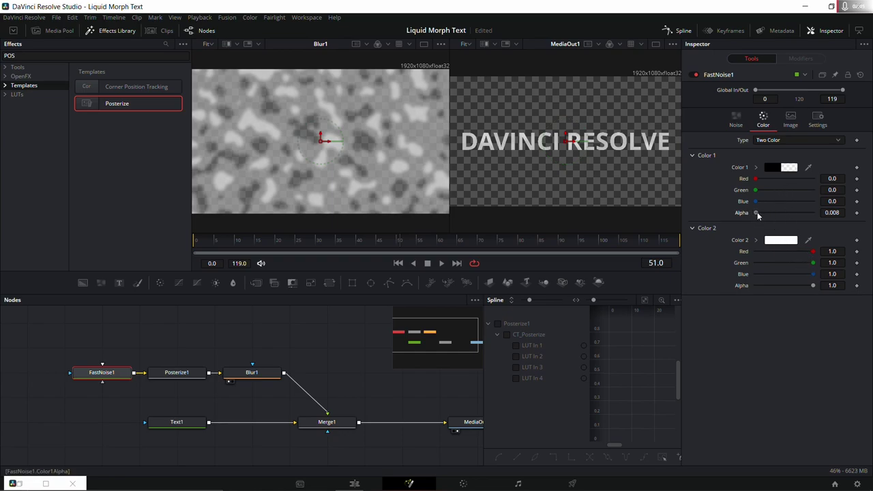
pyautogui.moveTo(756, 212); pyautogui.dragTo(763, 212)
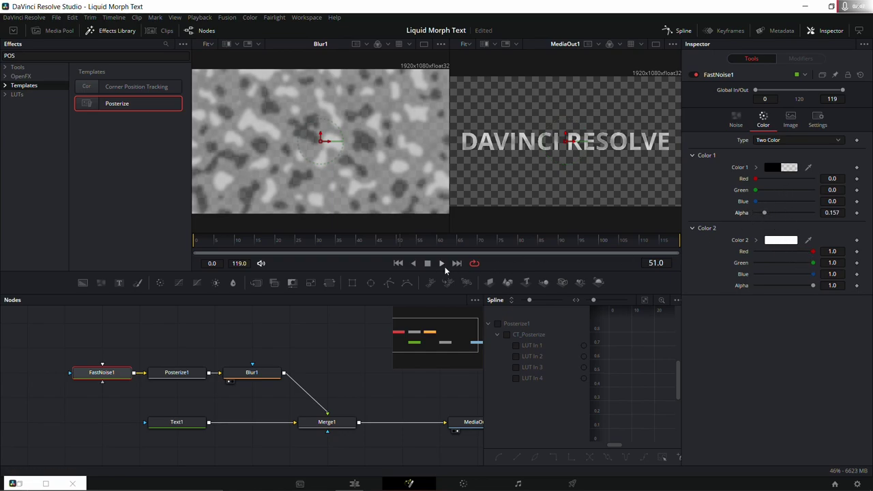
# Add an MT_Colorama node after Blur1, then view the rainbow-filled text at Merge1.
pyautogui.click(252, 372)
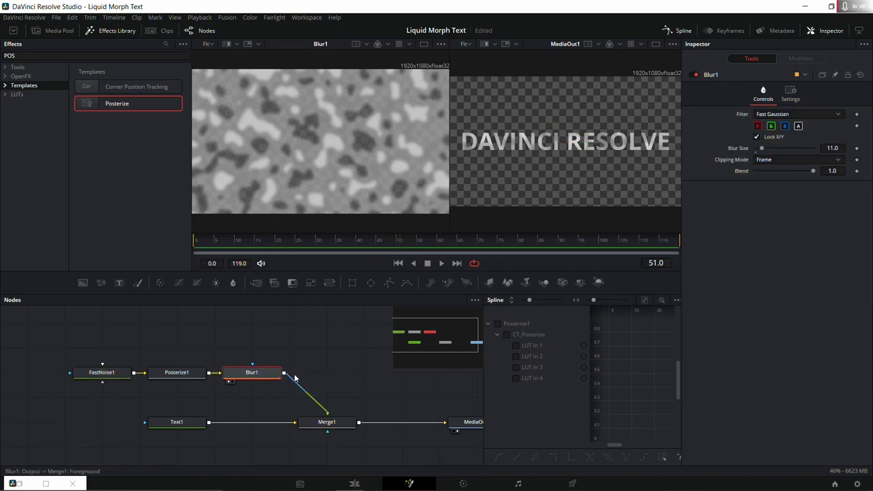
pyautogui.hotkey('shift', 'space')
pyautogui.write('BLUR')
pyautogui.press('BackSpace')
pyautogui.press('BackSpace')
pyautogui.press('BackSpace')
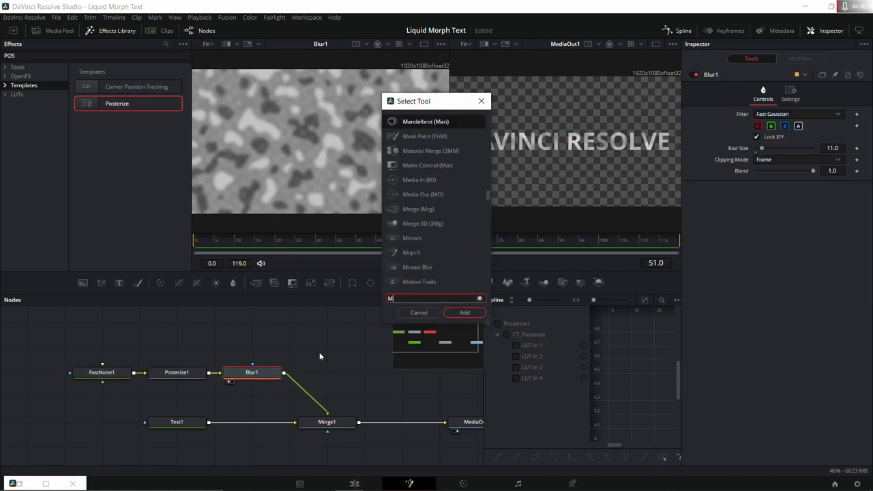
pyautogui.write('MT')
pyautogui.press('Return')
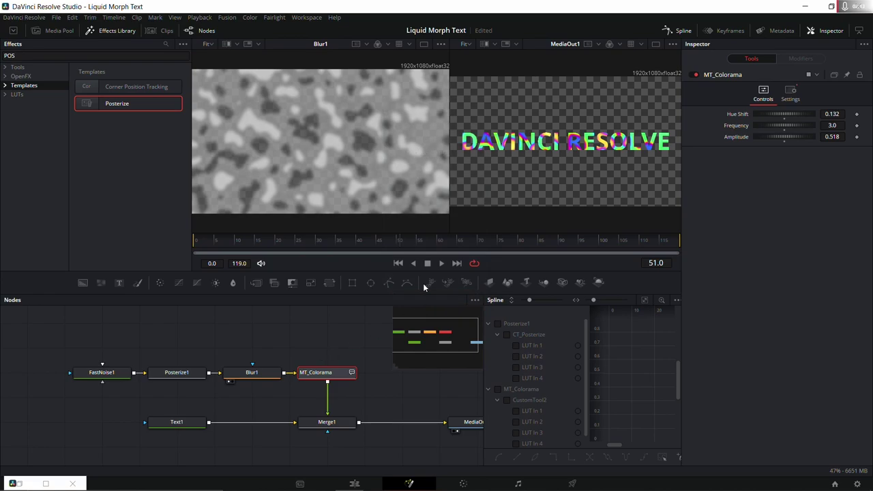
pyautogui.press('1')
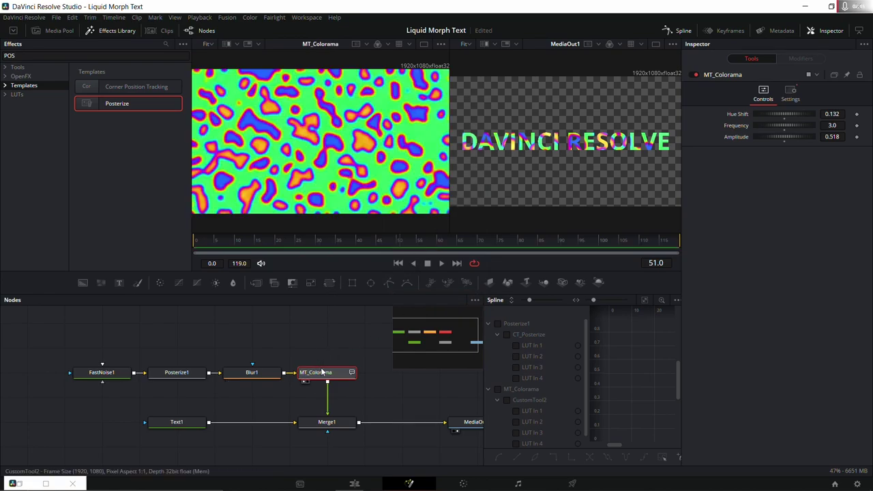
pyautogui.click(339, 424)
pyautogui.press('1')
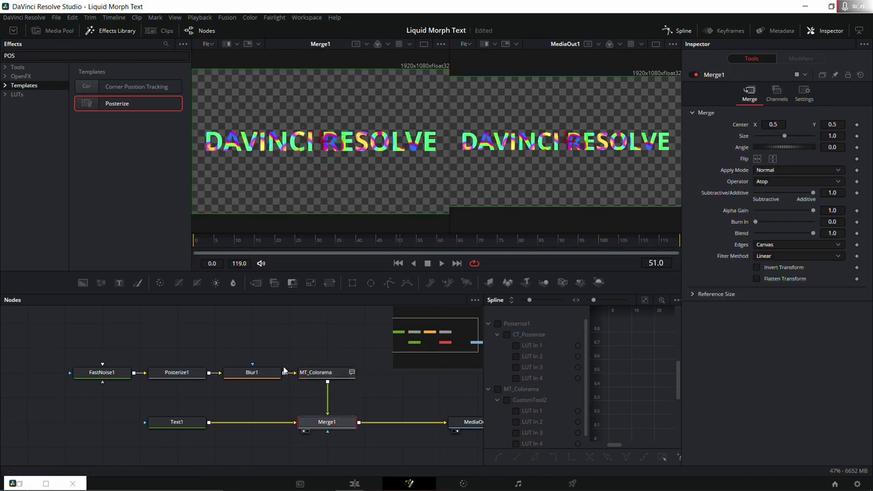
# Rearrange the noise-chain nodes and set MT_Colorama Amplitude to 1.0.
pyautogui.moveTo(95, 352)
pyautogui.mouseDown()
pyautogui.moveTo(355, 380)
pyautogui.moveTo(261, 375)
pyautogui.moveTo(324, 378)
pyautogui.mouseUp()
pyautogui.click(260, 373)
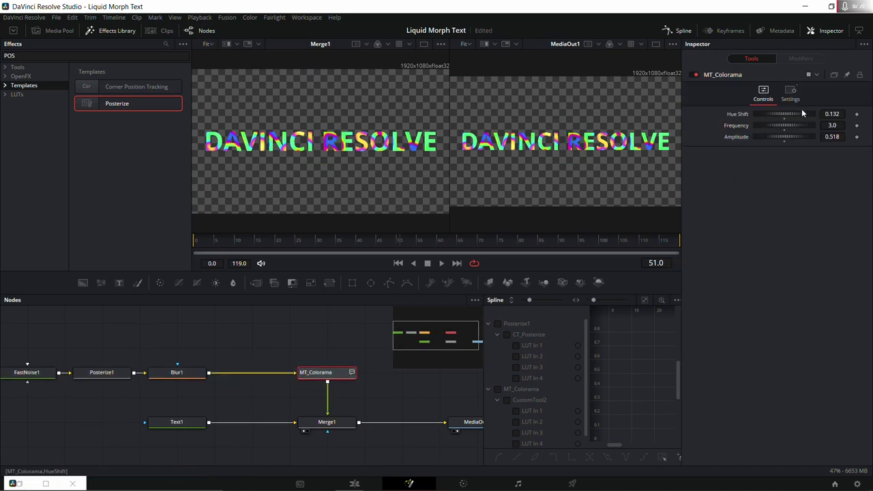
pyautogui.click(832, 136)
pyautogui.write('1')
pyautogui.press('Tab')
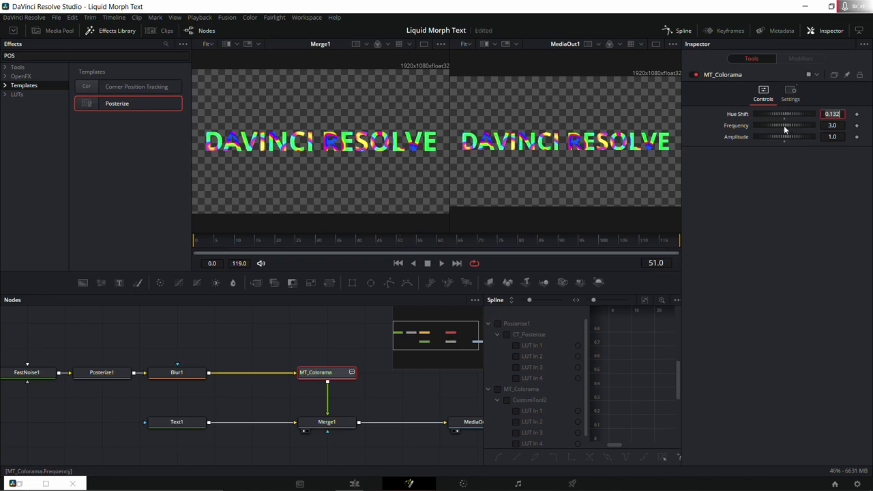
# Raise MT_Colorama Hue Shift to 0.35 and Frequency to about 3.15.
pyautogui.moveTo(784, 115); pyautogui.dragTo(785, 115)
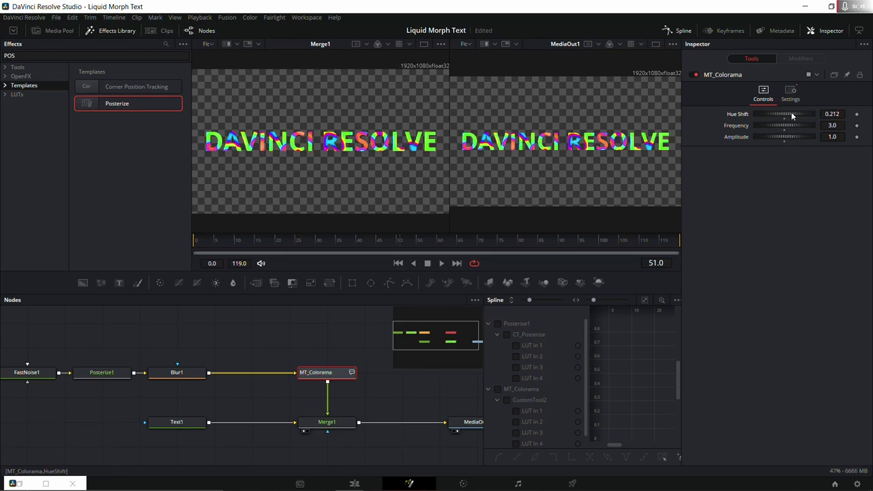
pyautogui.moveTo(786, 117); pyautogui.dragTo(771, 126)
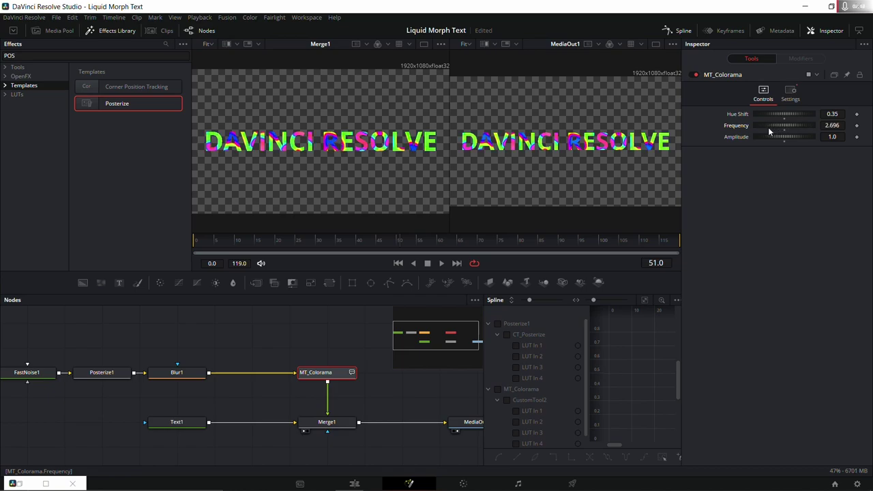
pyautogui.moveTo(771, 126)
pyautogui.mouseDown()
pyautogui.moveTo(759, 128)
pyautogui.moveTo(809, 138)
pyautogui.moveTo(797, 135)
pyautogui.mouseUp()
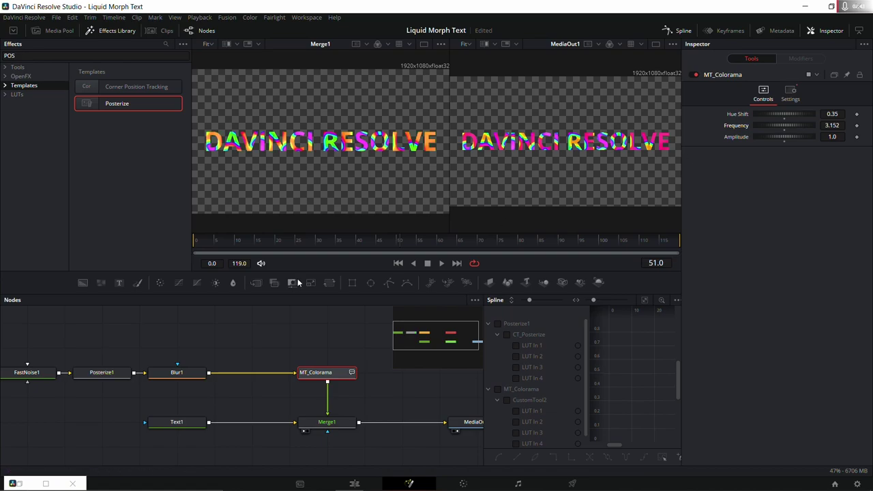
pyautogui.click(102, 377)
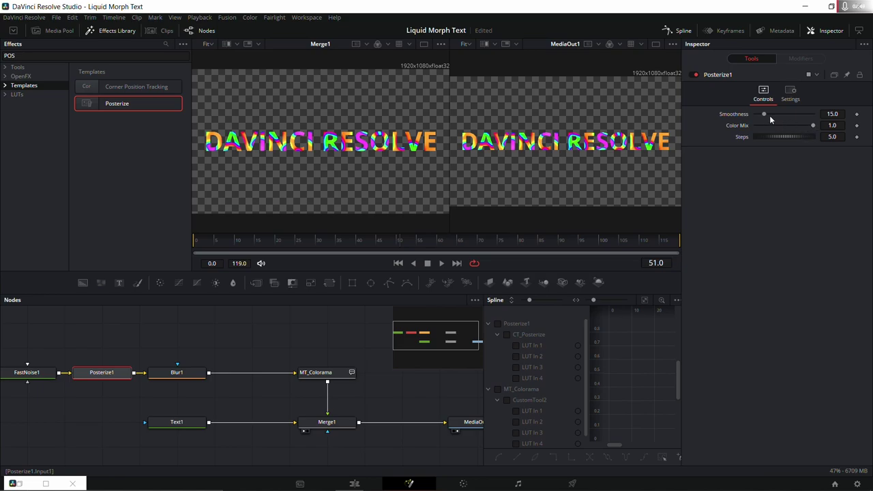
# Set Posterize1 Smoothness to 5.5, and MT_Colorama Amplitude 1.0 with Frequency 3.348.
pyautogui.moveTo(769, 115); pyautogui.dragTo(758, 118)
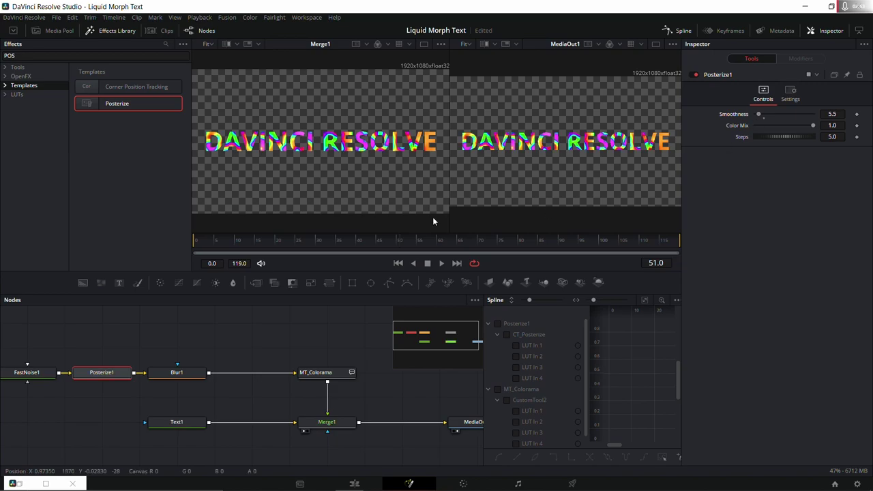
pyautogui.click(318, 373)
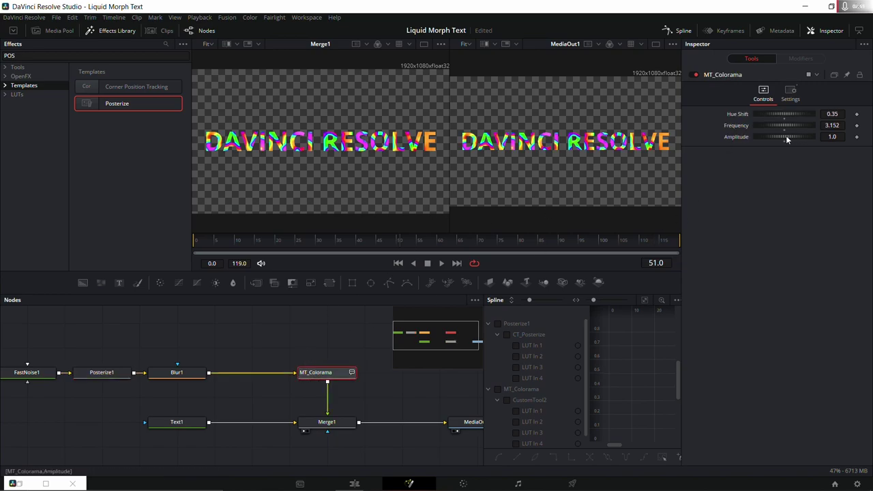
pyautogui.moveTo(785, 136); pyautogui.dragTo(805, 139)
pyautogui.click(832, 136)
pyautogui.write('1')
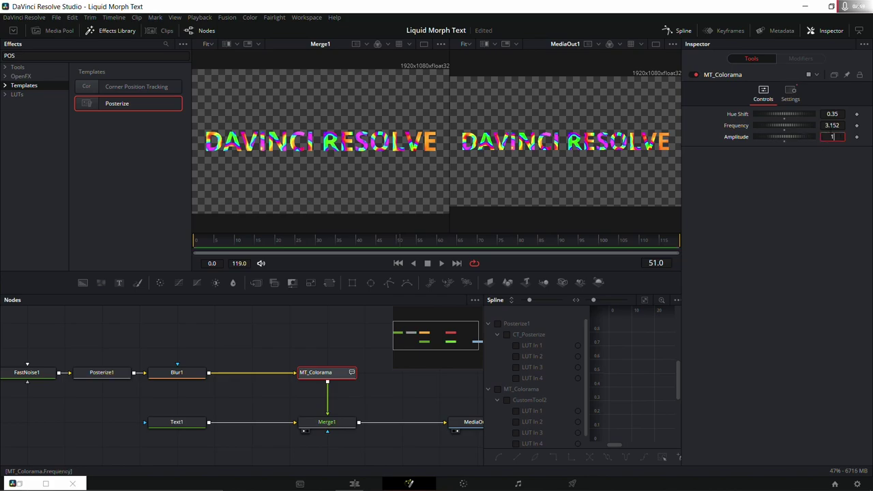
pyautogui.moveTo(795, 127)
pyautogui.mouseDown()
pyautogui.moveTo(813, 125)
pyautogui.moveTo(786, 115)
pyautogui.mouseUp()
# Preview the Blur and MT_Colorama outputs and nudge Colorama Hue Shift to 0.198.
pyautogui.click(185, 375)
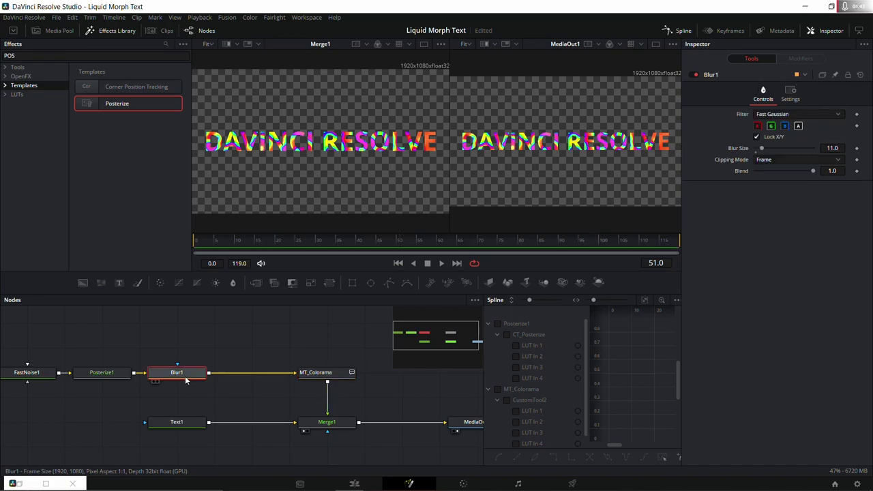
pyautogui.press('1')
pyautogui.click(305, 373)
pyautogui.press('1')
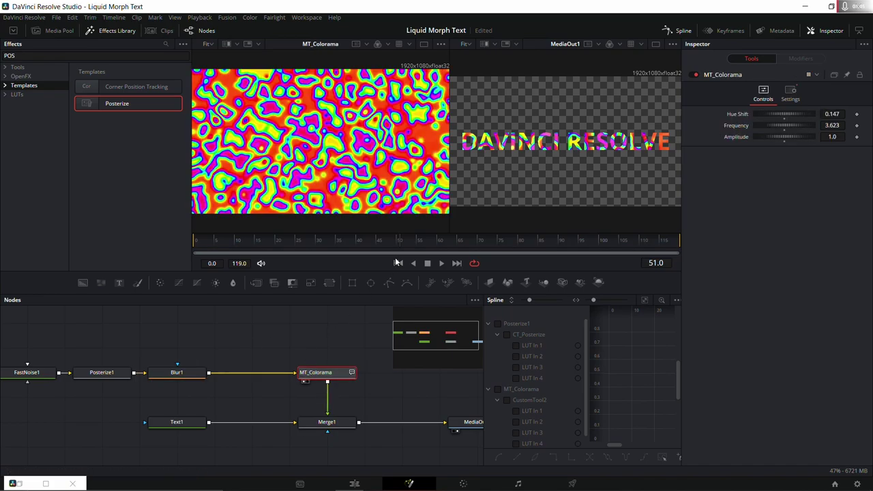
pyautogui.moveTo(784, 115)
pyautogui.mouseDown()
pyautogui.moveTo(802, 118)
pyautogui.moveTo(789, 117)
pyautogui.mouseUp()
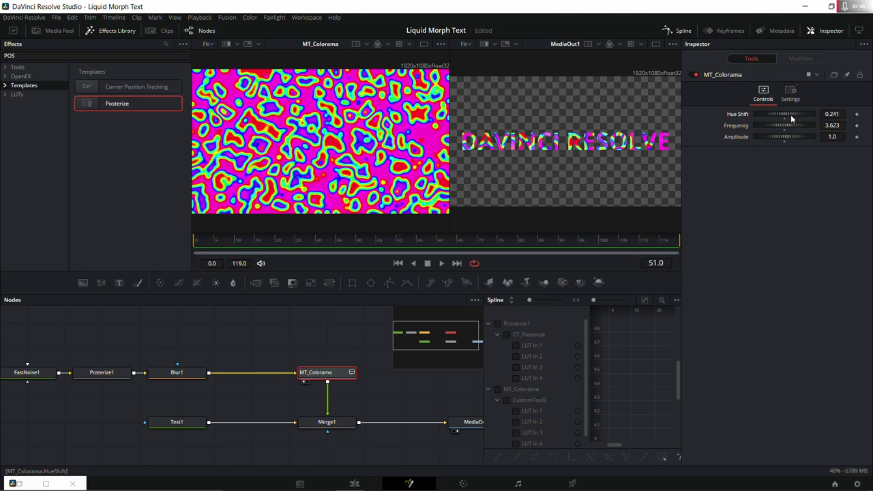
# Set Blur1's Blur Size to 50 and fine-tune MT_Colorama Frequency to 3.282.
pyautogui.click(184, 375)
pyautogui.moveTo(757, 149); pyautogui.dragTo(782, 148)
pyautogui.click(832, 148)
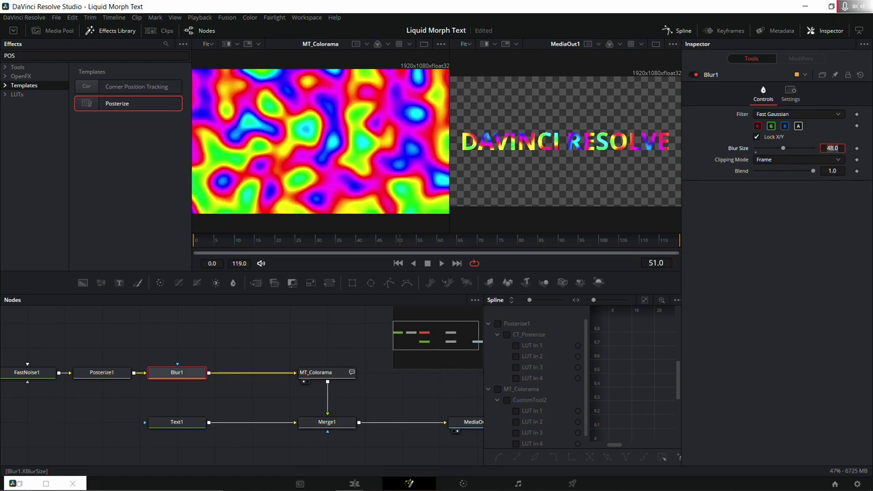
pyautogui.write('50')
pyautogui.press('Tab')
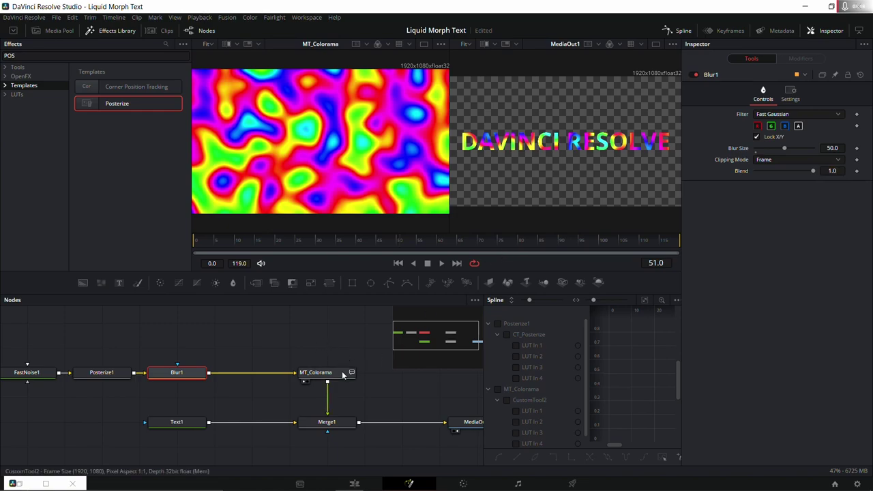
pyautogui.click(315, 372)
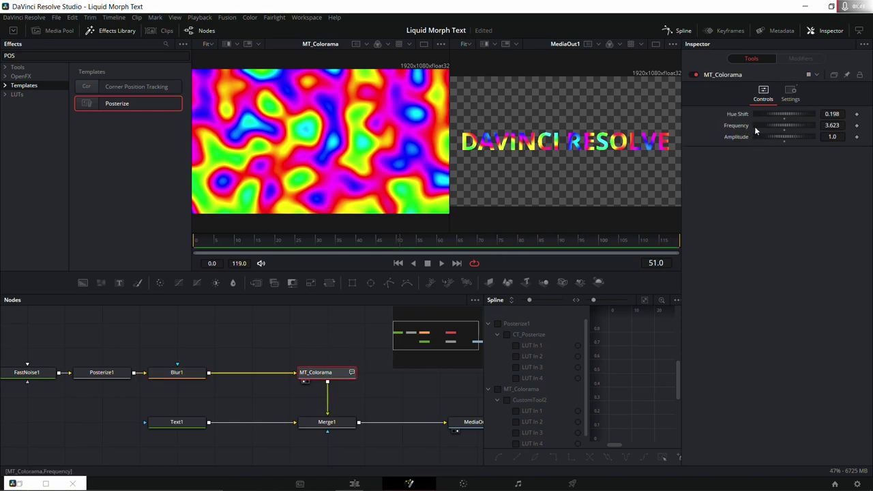
pyautogui.moveTo(753, 129); pyautogui.dragTo(783, 127)
# Raise FastNoise1's Seethe Rate and drive it with a Shake modifier, reseeded twice.
pyautogui.click(27, 372)
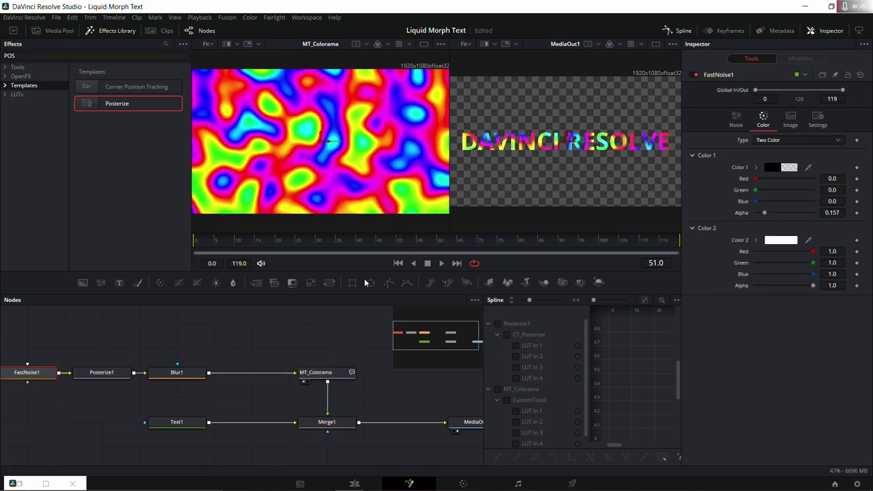
pyautogui.click(736, 120)
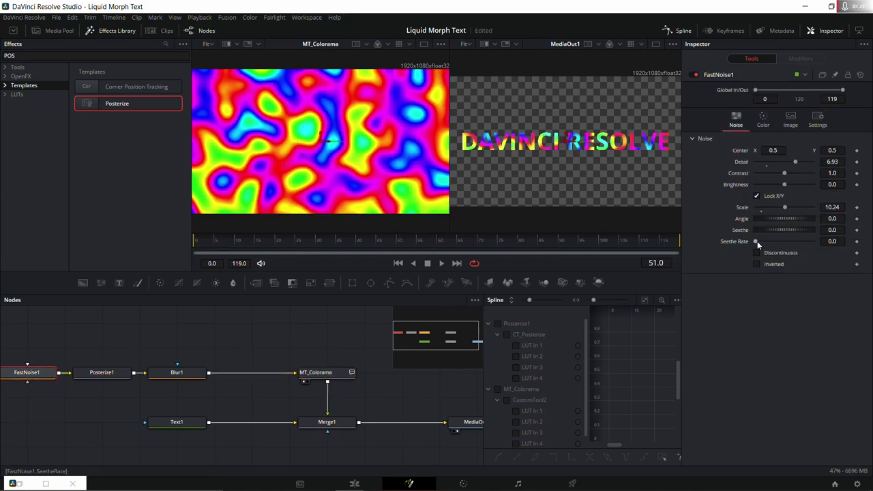
pyautogui.moveTo(755, 241); pyautogui.dragTo(774, 244)
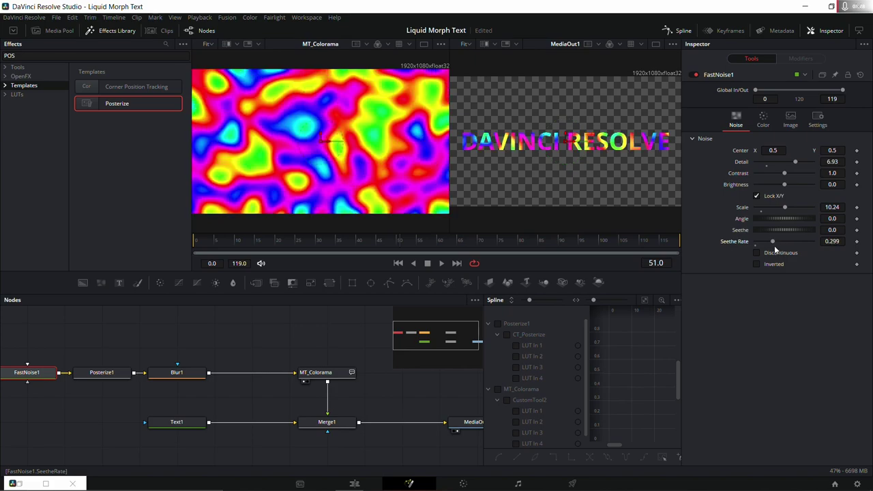
pyautogui.rightClick(738, 242)
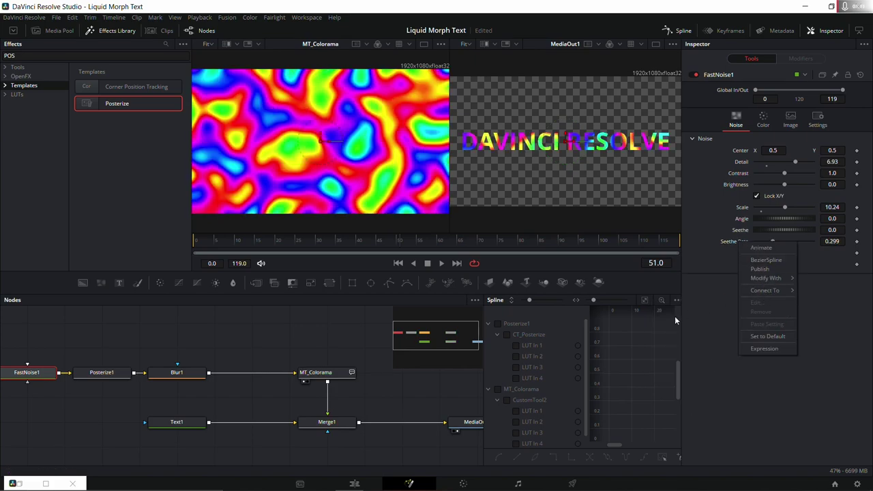
pyautogui.moveTo(758, 281)
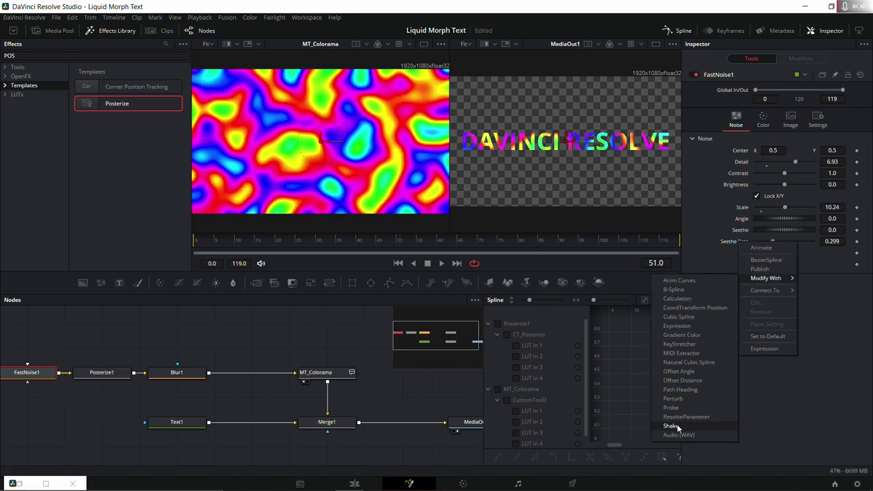
pyautogui.click(673, 426)
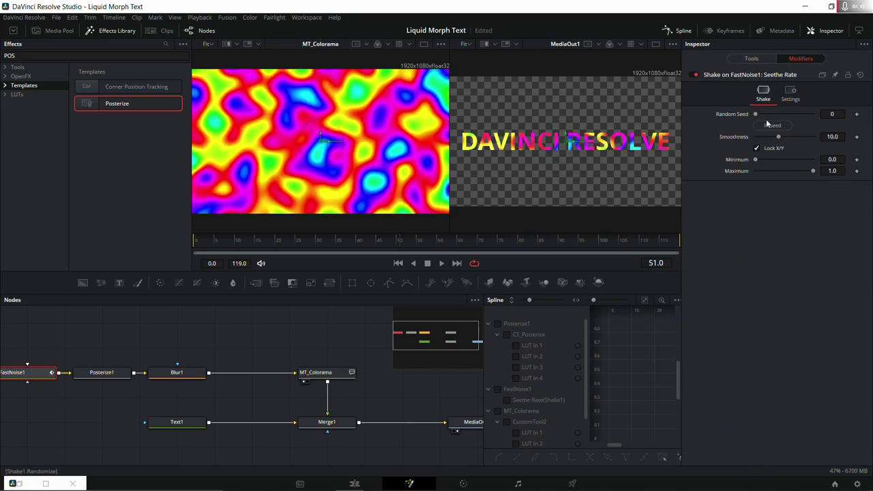
pyautogui.click(773, 126)
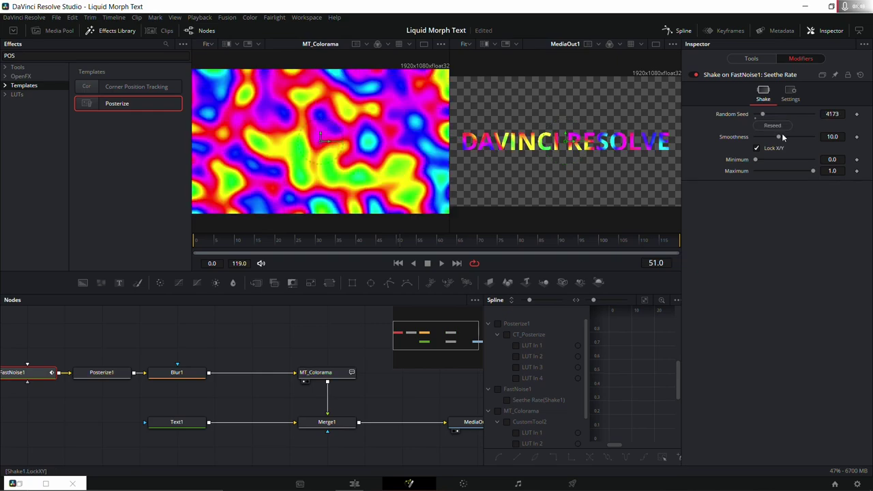
pyautogui.click(783, 127)
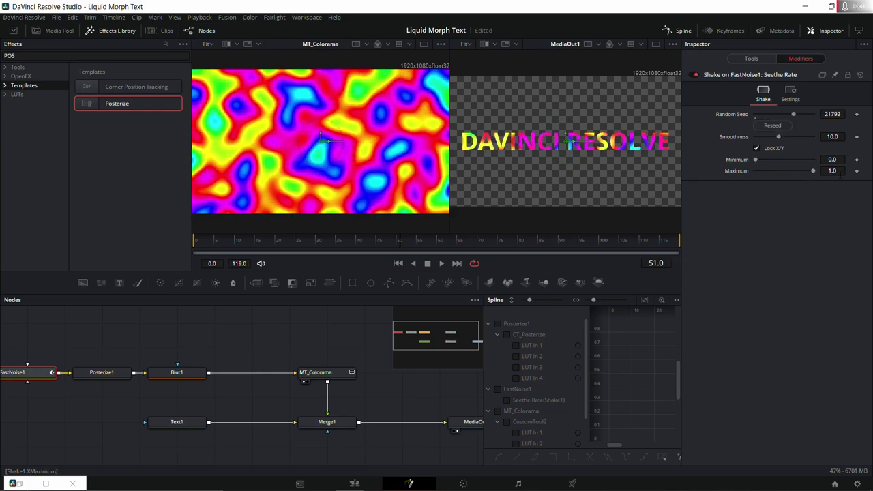
# Scrub back to preview the animated rainbow noise, then move to the Edit page.
pyautogui.click(758, 60)
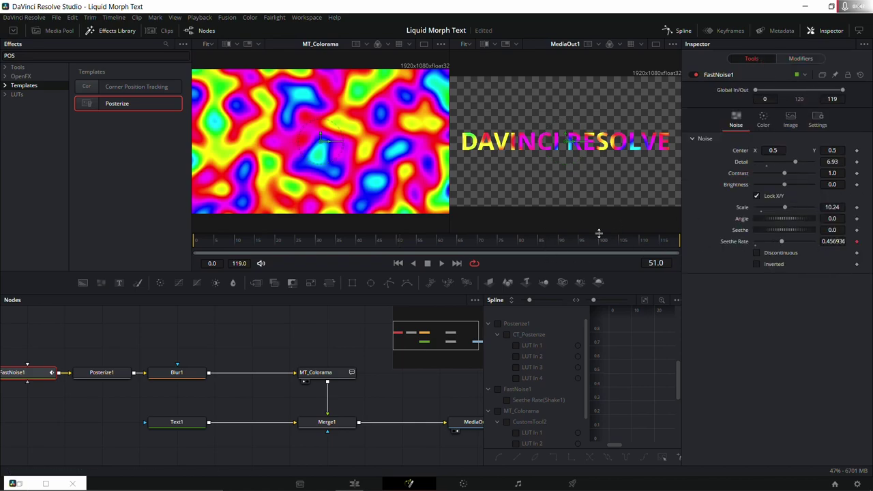
pyautogui.moveTo(567, 242); pyautogui.dragTo(383, 238)
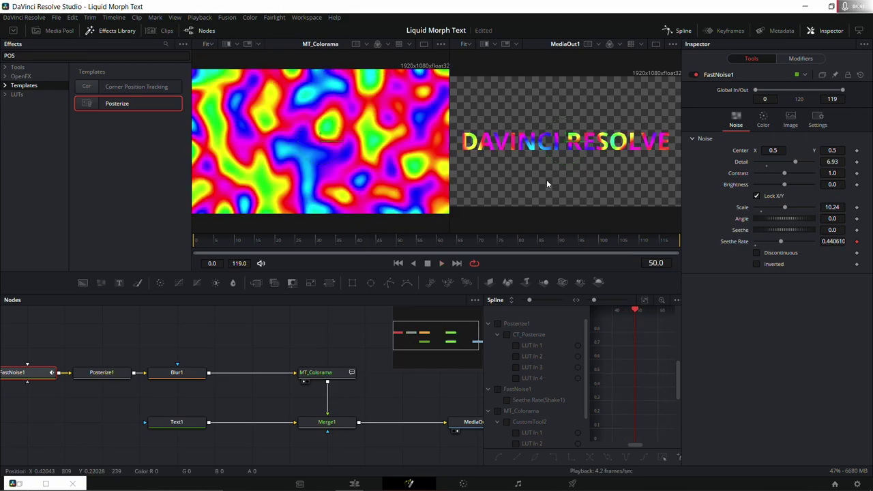
pyautogui.press('space')
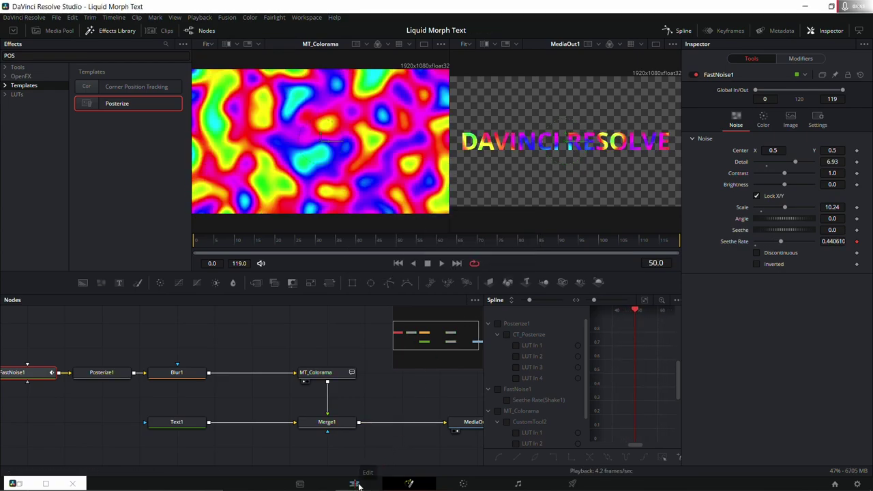
pyautogui.click(355, 484)
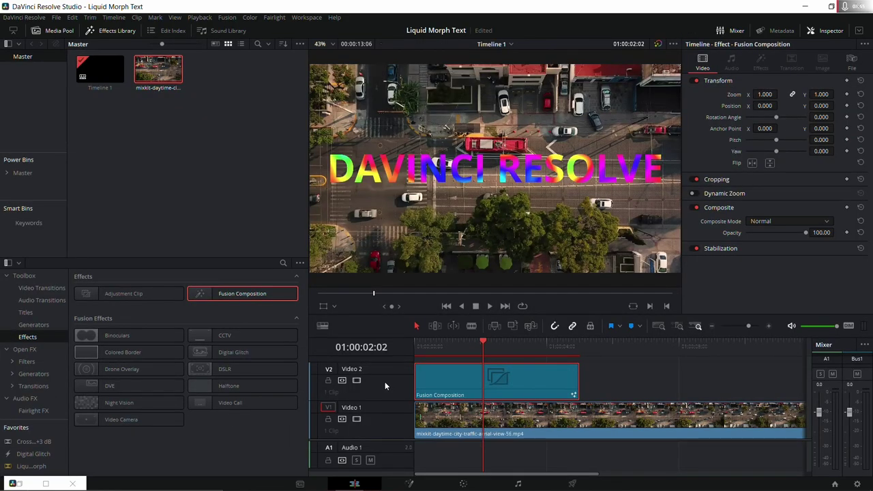
# Play the rainbow DAVINCI RESOLVE title over the traffic clip, park near 01:00:01:15, and zoom out.
pyautogui.press('space')
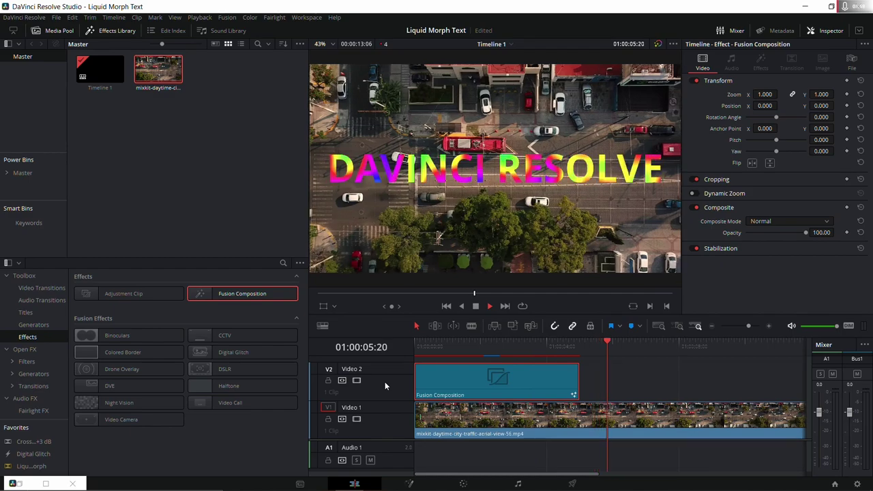
pyautogui.press('space')
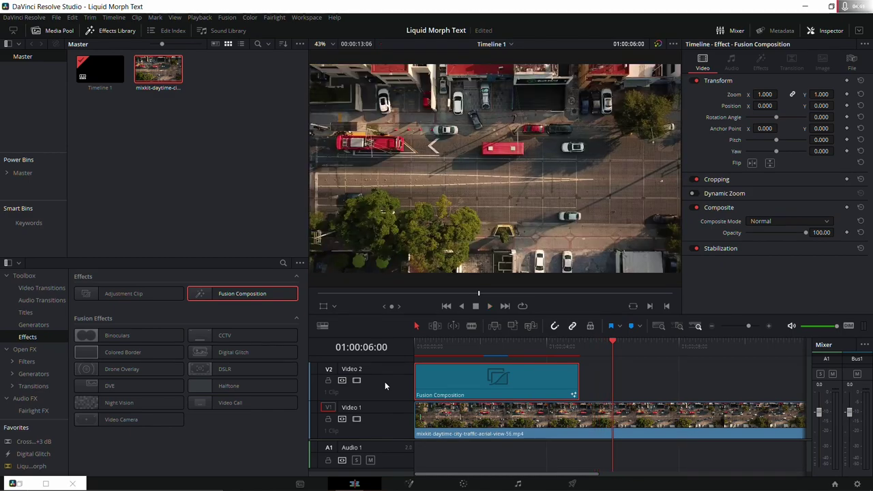
pyautogui.click(467, 346)
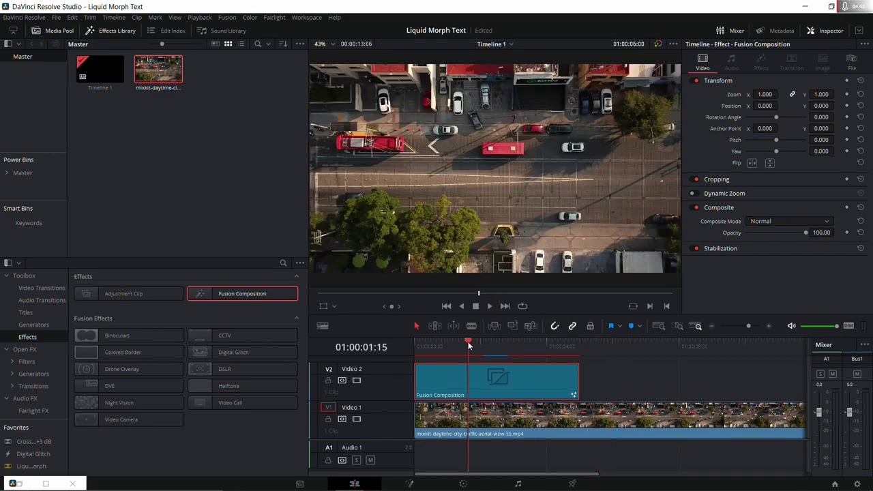
pyautogui.click(711, 327)
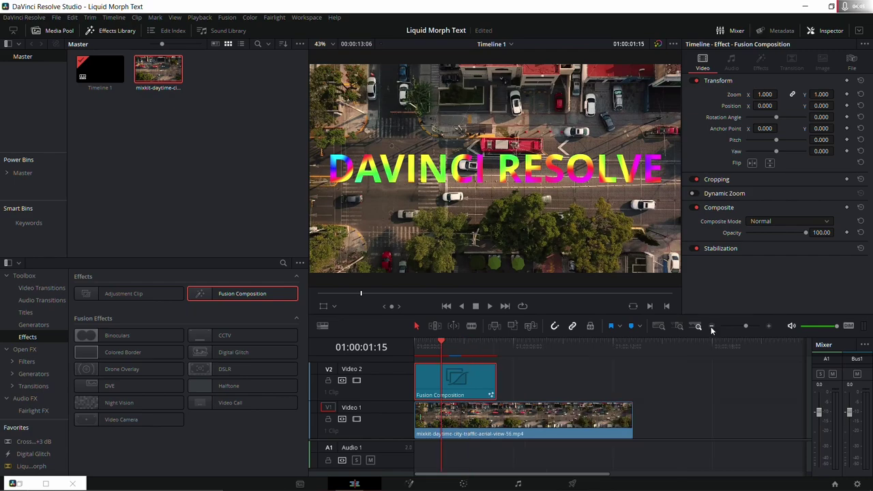